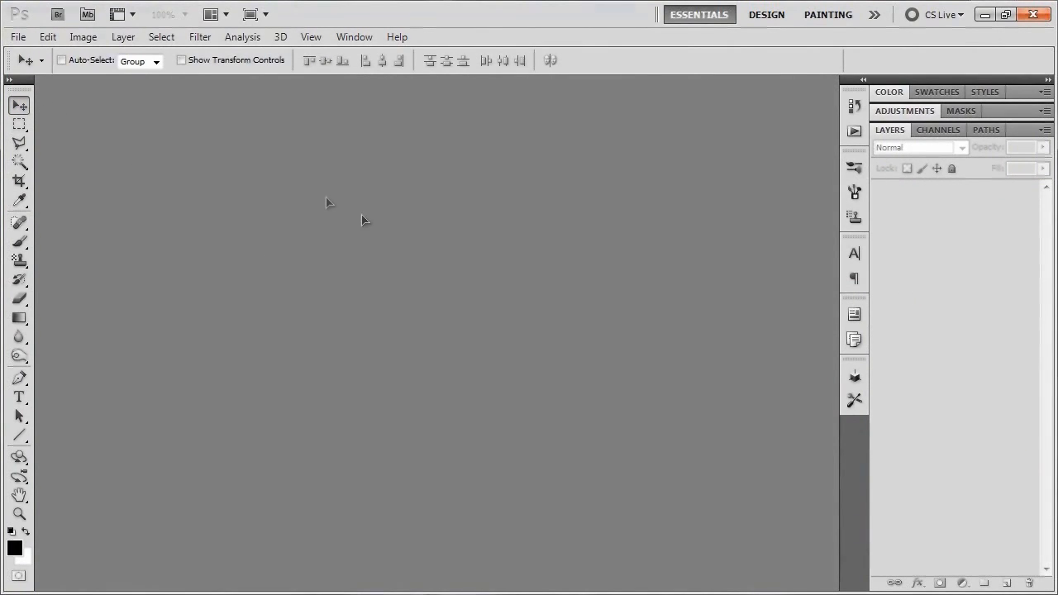
Step: Create a new 1280 × 720 pixel RGB document at 72 pixels/inch with a white background, fitted to the window
{"action": "left_click", "coordinate": [18, 36]}
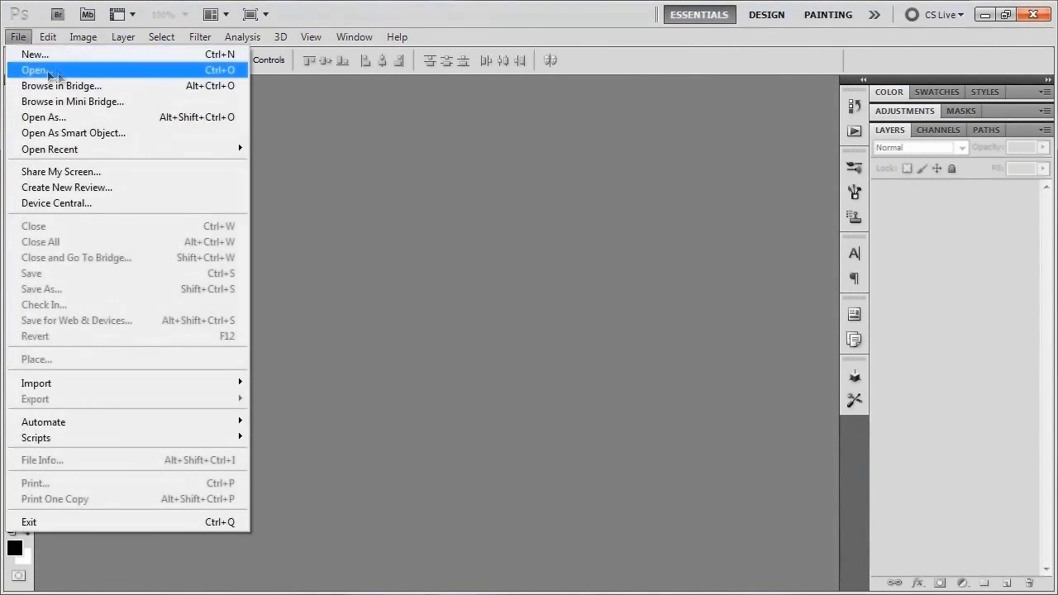
{"action": "left_click", "coordinate": [50, 52]}
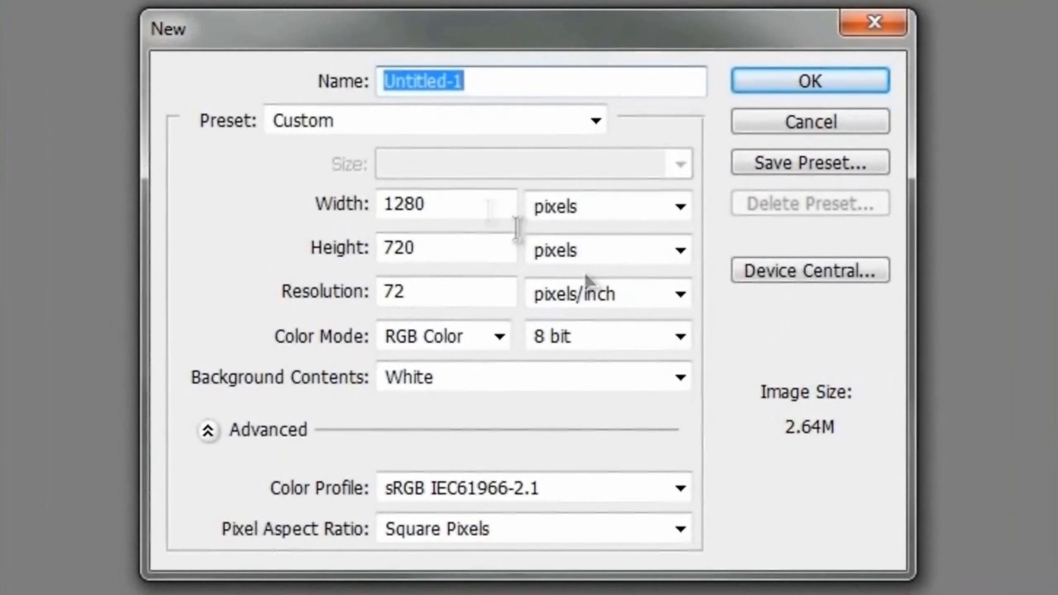
{"action": "left_click", "coordinate": [461, 245]}
{"action": "left_click", "coordinate": [462, 249]}
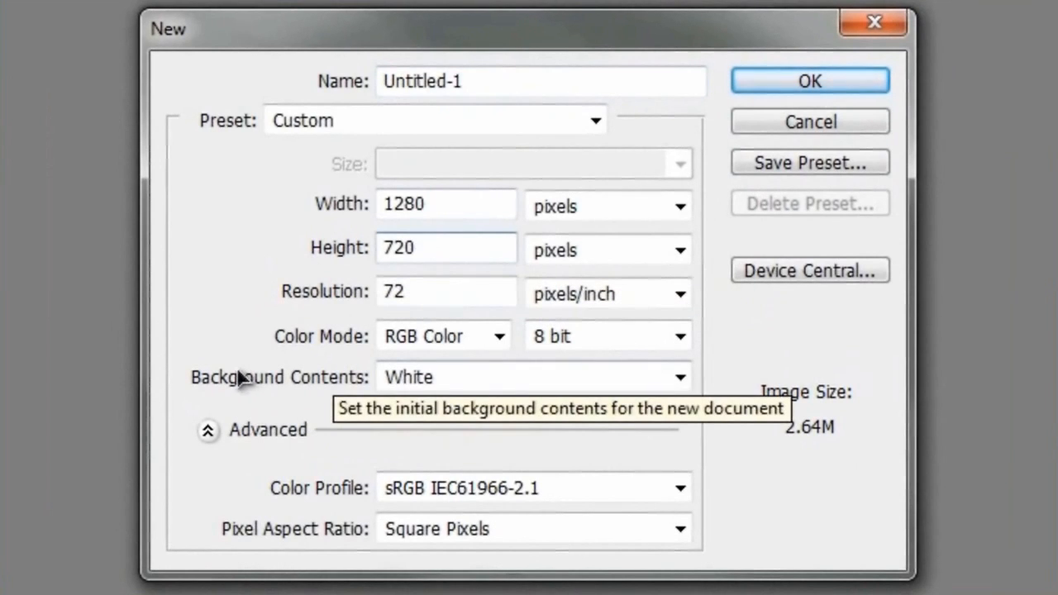
{"action": "left_click", "coordinate": [606, 381]}
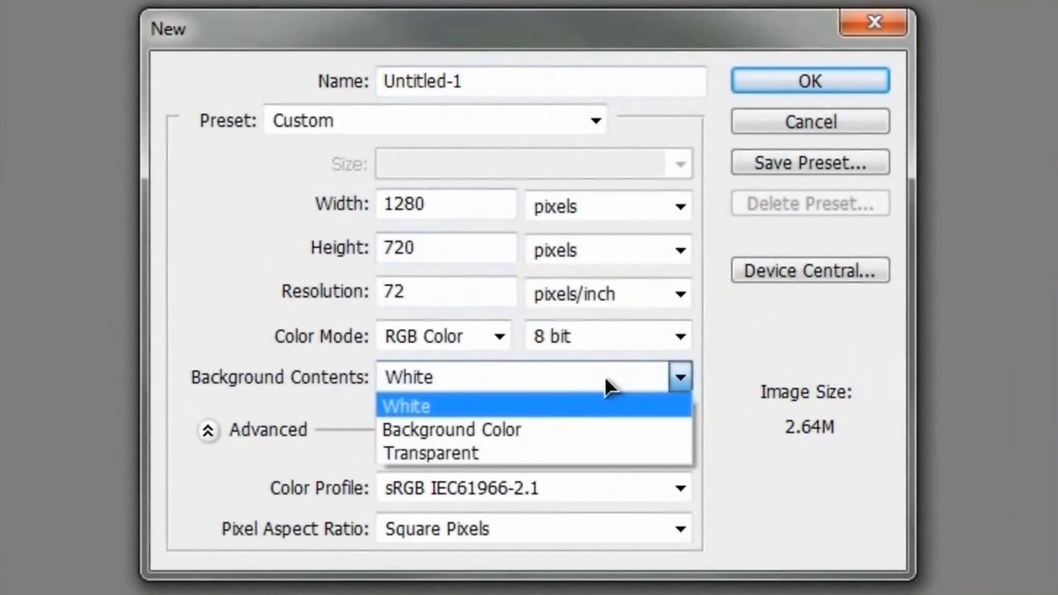
{"action": "left_click", "coordinate": [470, 407]}
{"action": "left_click", "coordinate": [800, 86]}
{"action": "key", "text": "ctrl+0"}
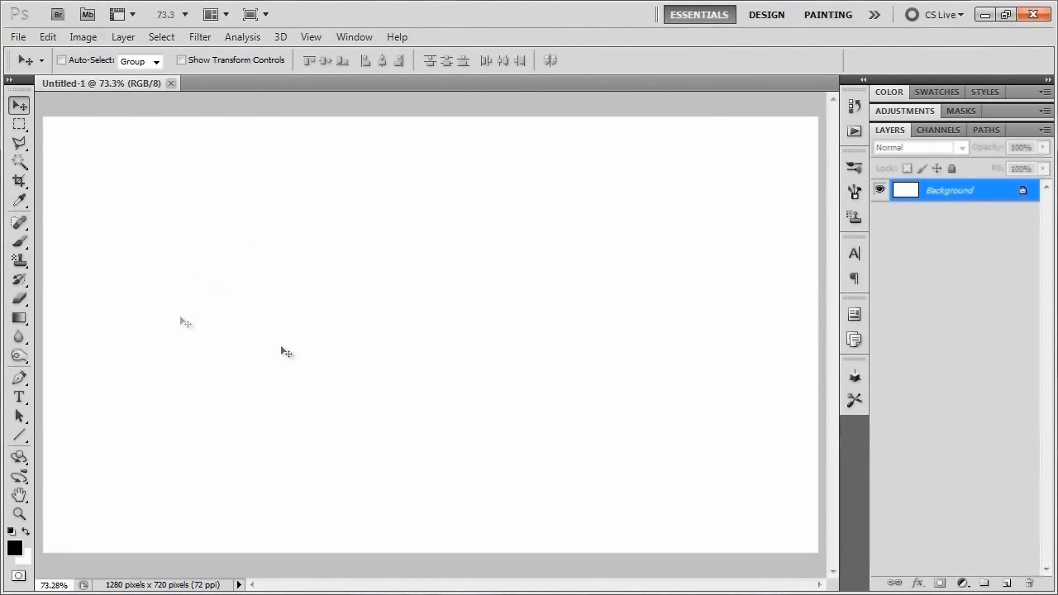
Step: Convert the Background into a regular layer and fill it with black
{"action": "double_click", "coordinate": [978, 195]}
{"action": "left_click", "coordinate": [727, 231]}
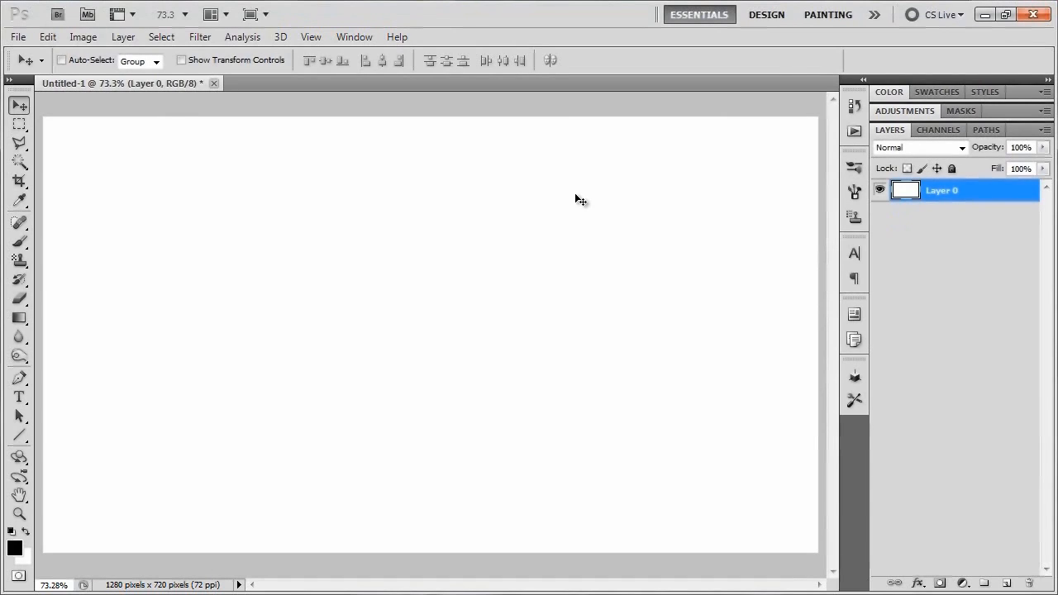
{"action": "key", "text": "alt+BackSpace"}
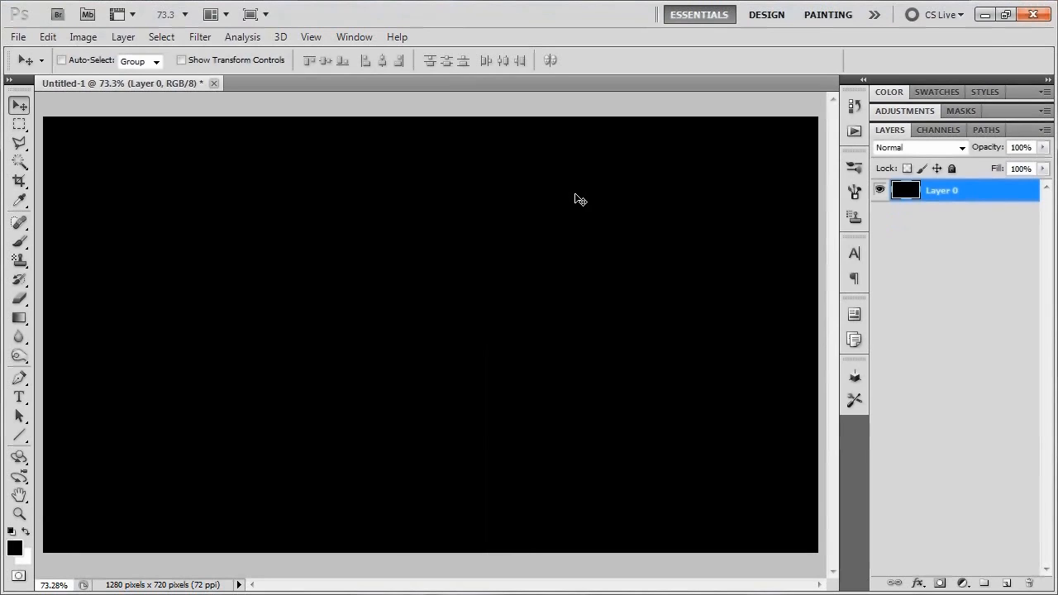
Step: Add the letter "c" as white 340 pt Disco Deck text near the left edge of the canvas
{"action": "key", "text": "t"}
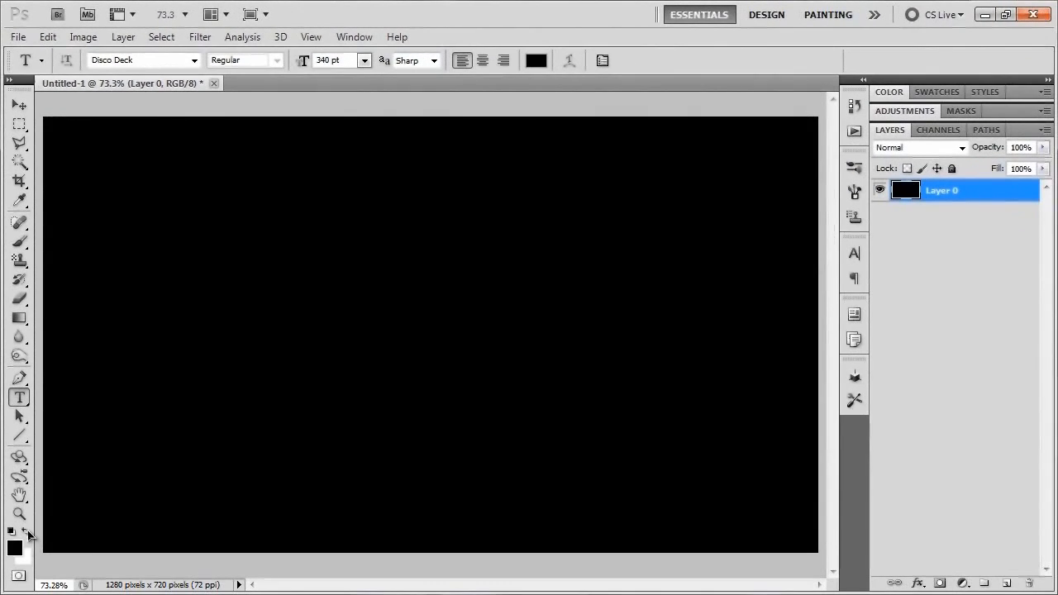
{"action": "left_click", "coordinate": [26, 533]}
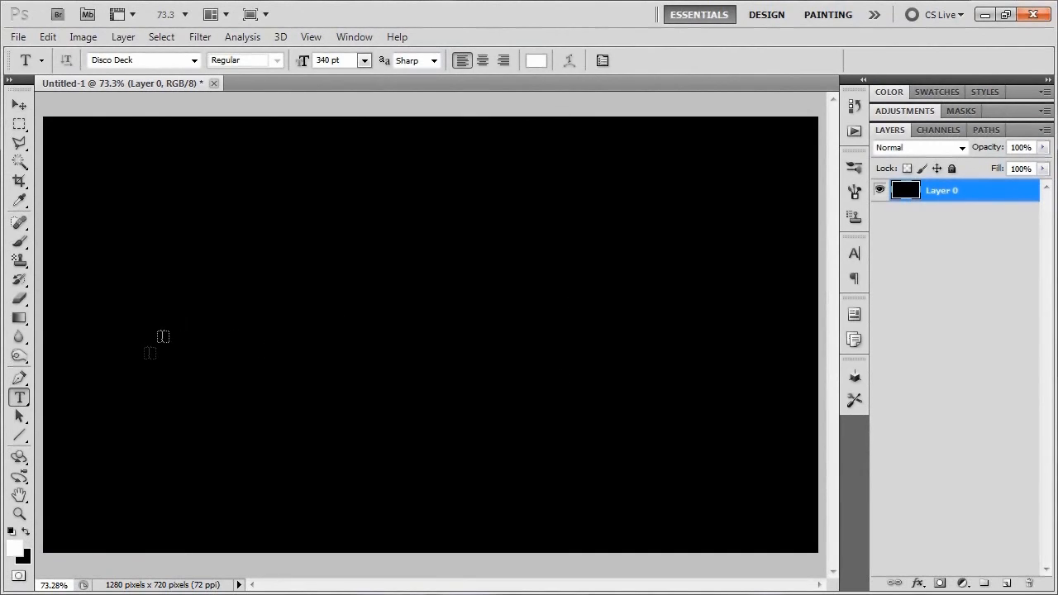
{"action": "left_click", "coordinate": [81, 380]}
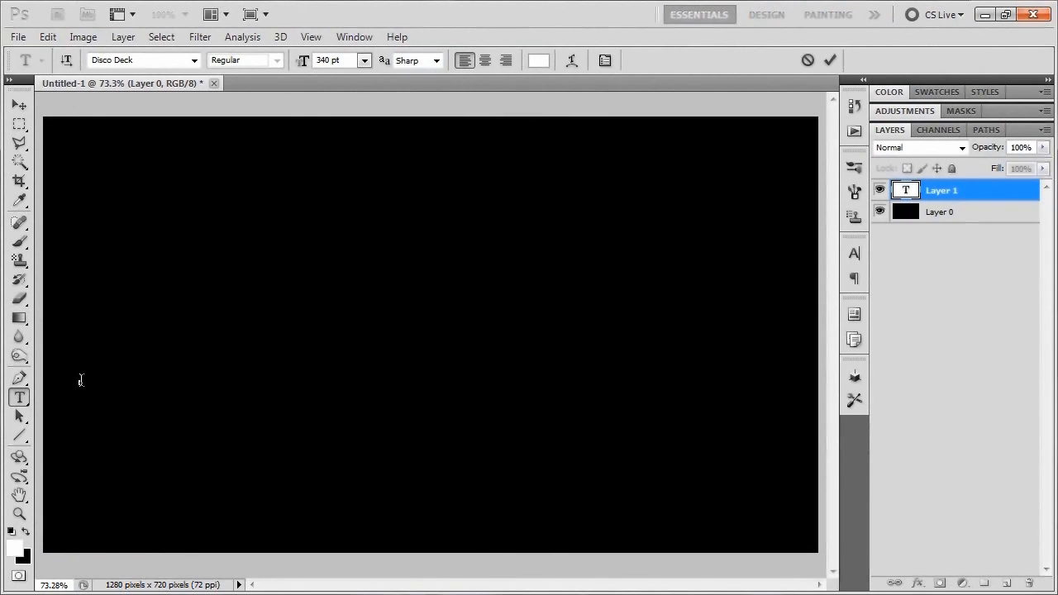
{"action": "type", "text": "C"}
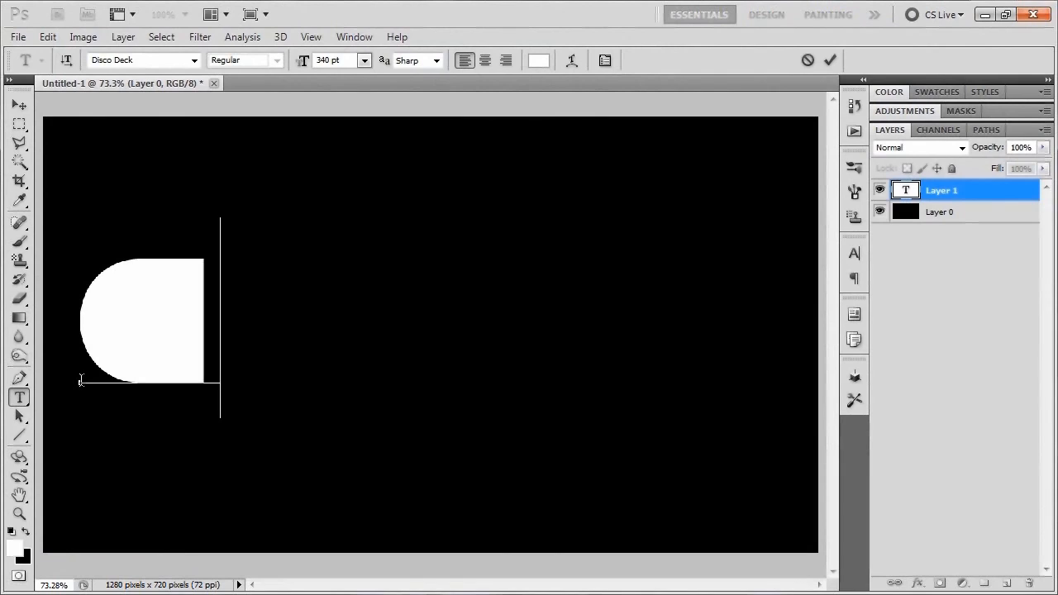
{"action": "type", "text": "C"}
{"action": "key", "text": "BackSpace"}
{"action": "left_click", "coordinate": [829, 61]}
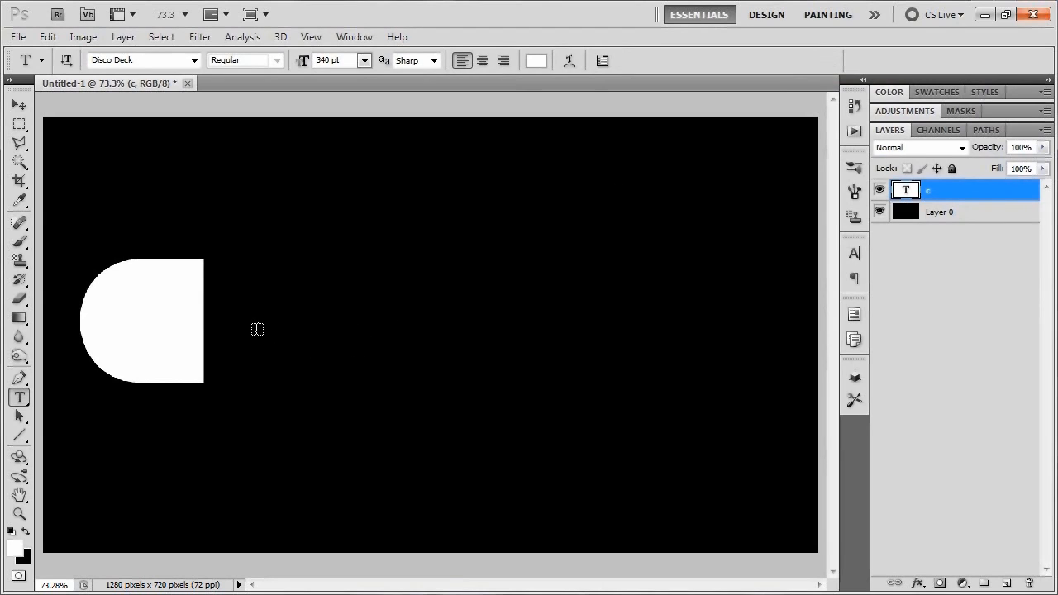
{"action": "left_click", "coordinate": [236, 377]}
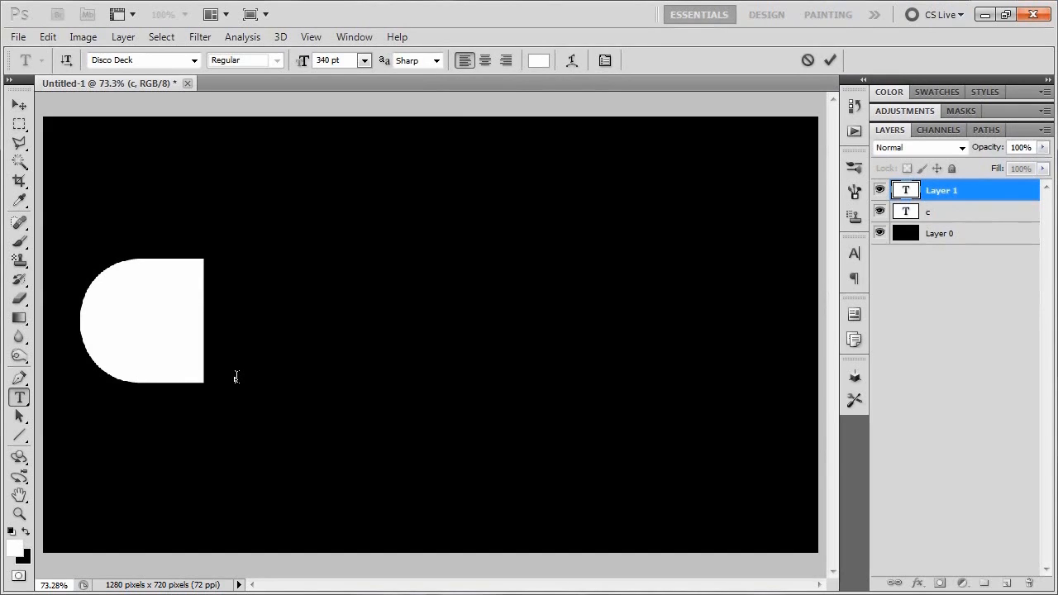
{"action": "type", "text": "R"}
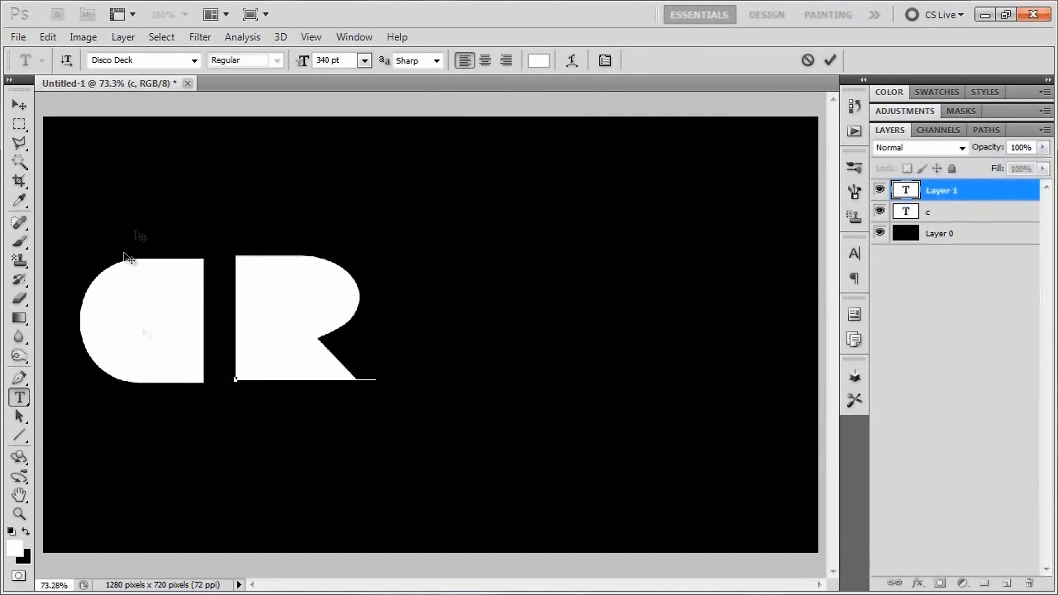
{"action": "left_click_drag", "start_coordinate": [308, 325], "coordinate": [221, 355]}
{"action": "left_click", "coordinate": [366, 355]}
{"action": "left_click", "coordinate": [807, 61]}
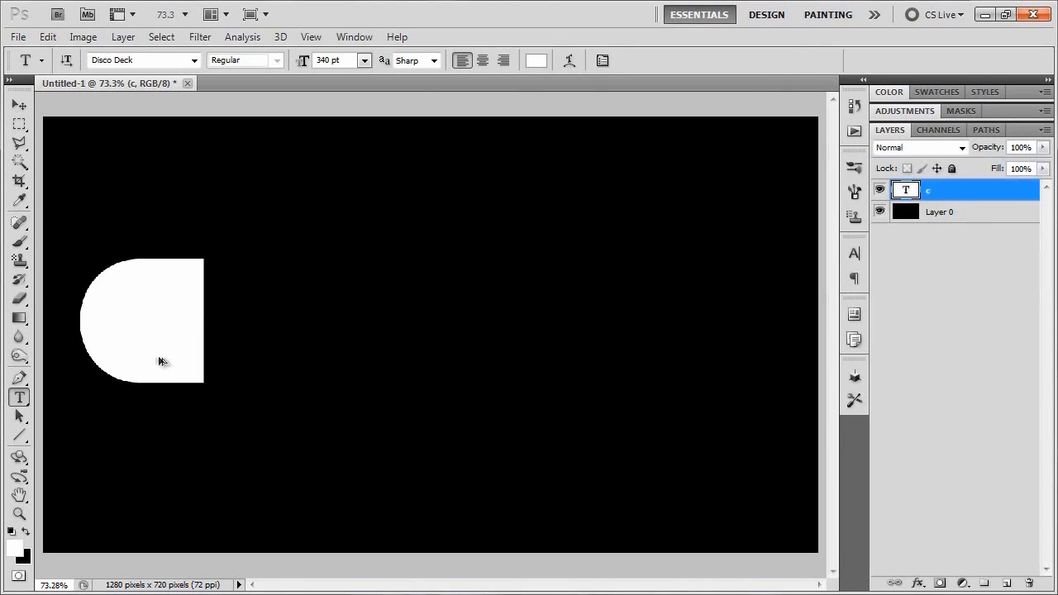
Step: Duplicate the C text beside the original, change the copy to "r", and shift it to leave a narrow gap
{"action": "left_click_drag", "start_coordinate": [141, 360], "coordinate": [260, 352]}
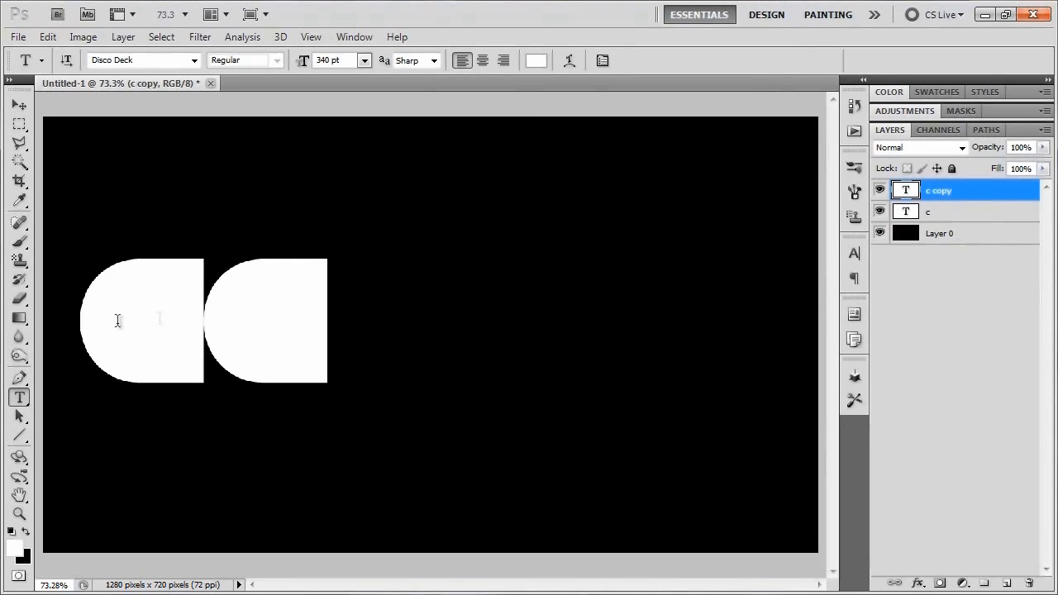
{"action": "left_click_drag", "start_coordinate": [331, 327], "coordinate": [238, 323]}
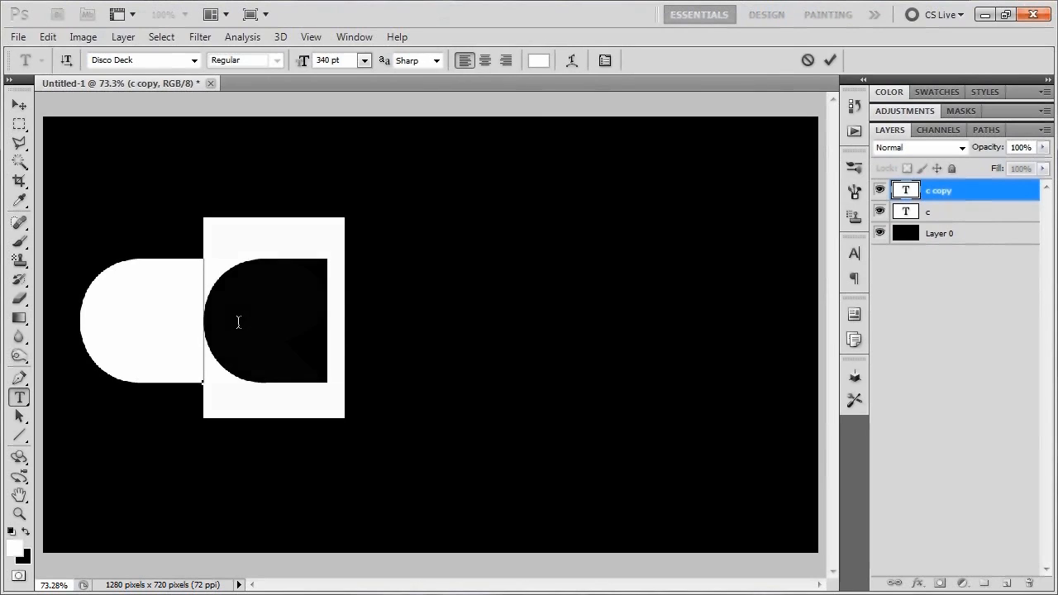
{"action": "type", "text": "r"}
{"action": "key", "text": "ctrl+Return"}
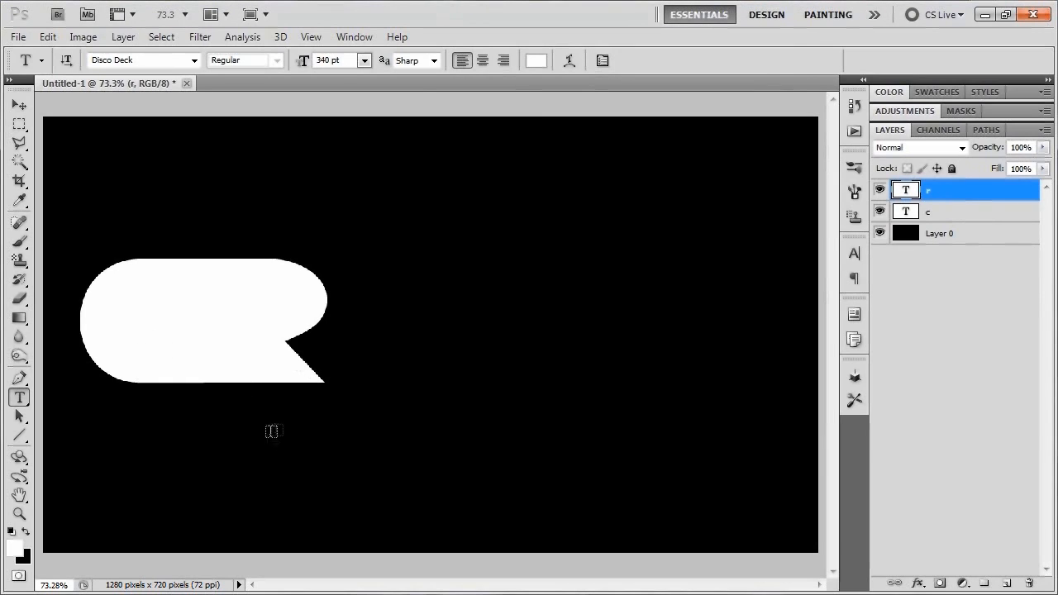
{"action": "left_click_drag", "start_coordinate": [240, 427], "coordinate": [247, 427]}
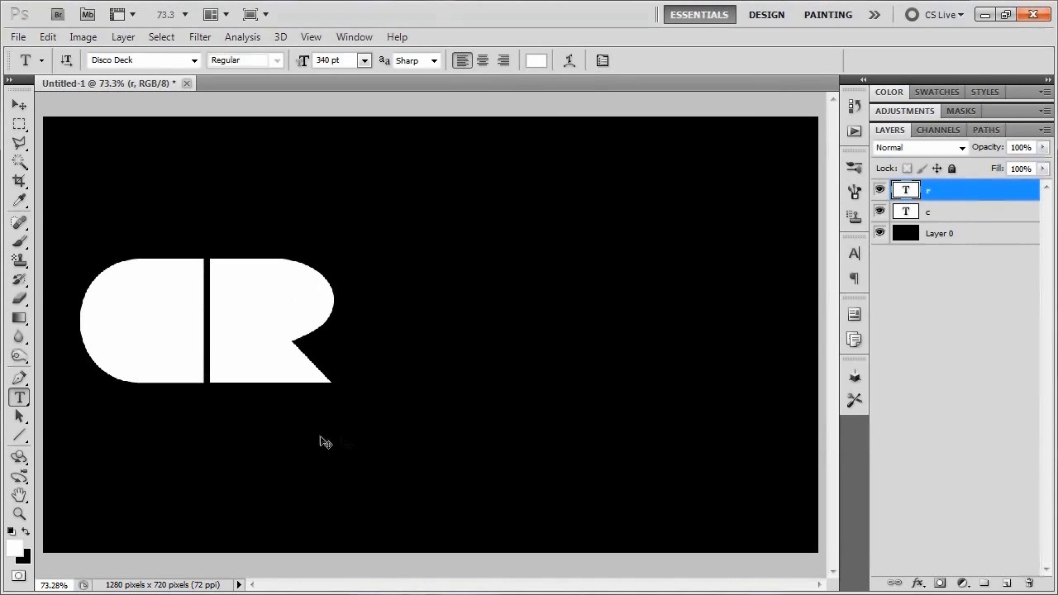
Step: Duplicate the R text to its right and change the copy to "a"
{"action": "left_click_drag", "start_coordinate": [279, 427], "coordinate": [390, 427]}
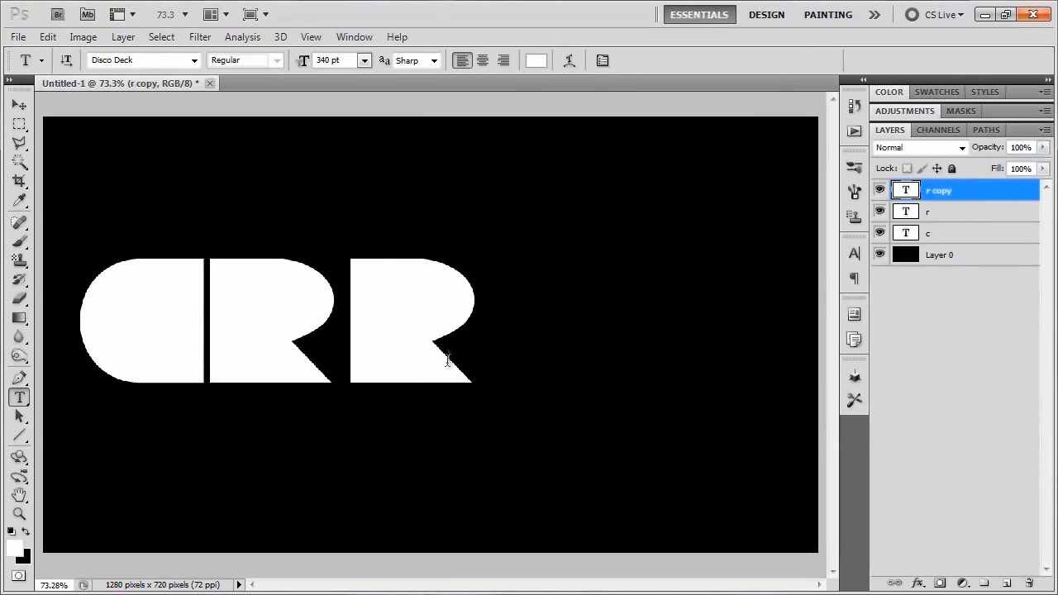
{"action": "double_click", "coordinate": [413, 354]}
{"action": "type", "text": "a"}
{"action": "key", "text": "ctrl+Return"}
Step: Duplicate the A text to its right and change the copy to "f"
{"action": "left_click_drag", "start_coordinate": [408, 438], "coordinate": [615, 355]}
{"action": "double_click", "coordinate": [546, 354]}
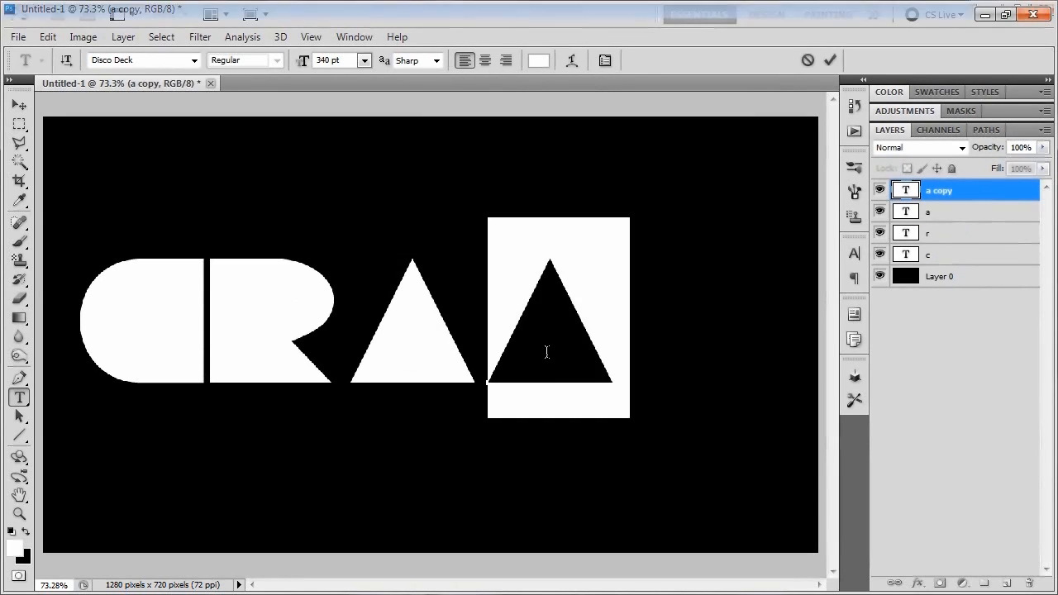
{"action": "type", "text": "f"}
{"action": "key", "text": "ctrl+Return"}
Step: Duplicate the F text to its right and change the copy to "t"
{"action": "left_click_drag", "start_coordinate": [508, 433], "coordinate": [655, 434]}
{"action": "double_click", "coordinate": [677, 349]}
{"action": "type", "text": "t"}
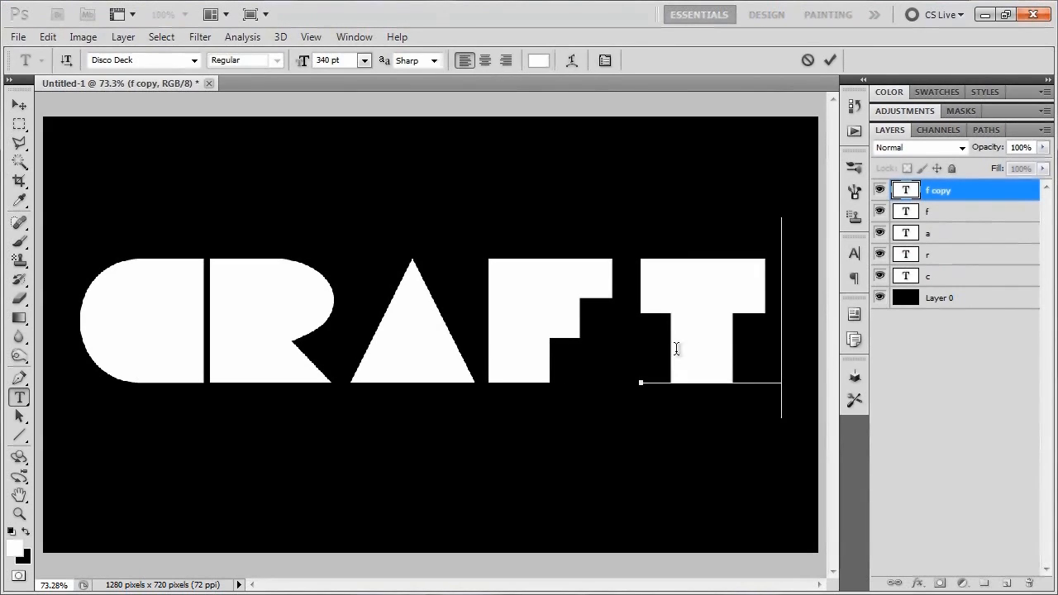
{"action": "key", "text": "ctrl+Return"}
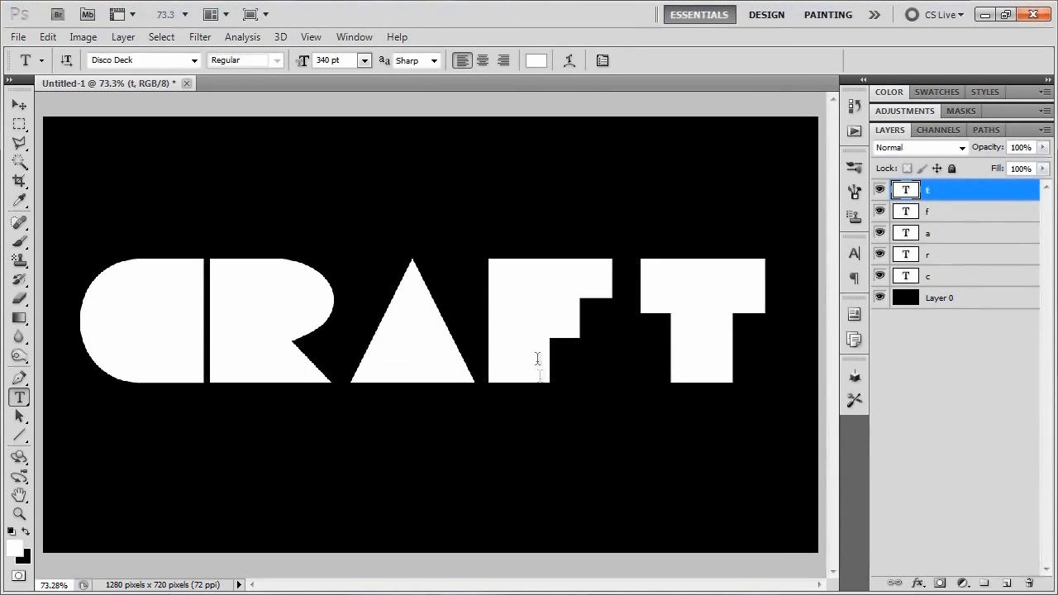
Step: Group the five letter layers and center the group vertically and horizontally on the canvas
{"action": "left_click", "coordinate": [18, 104]}
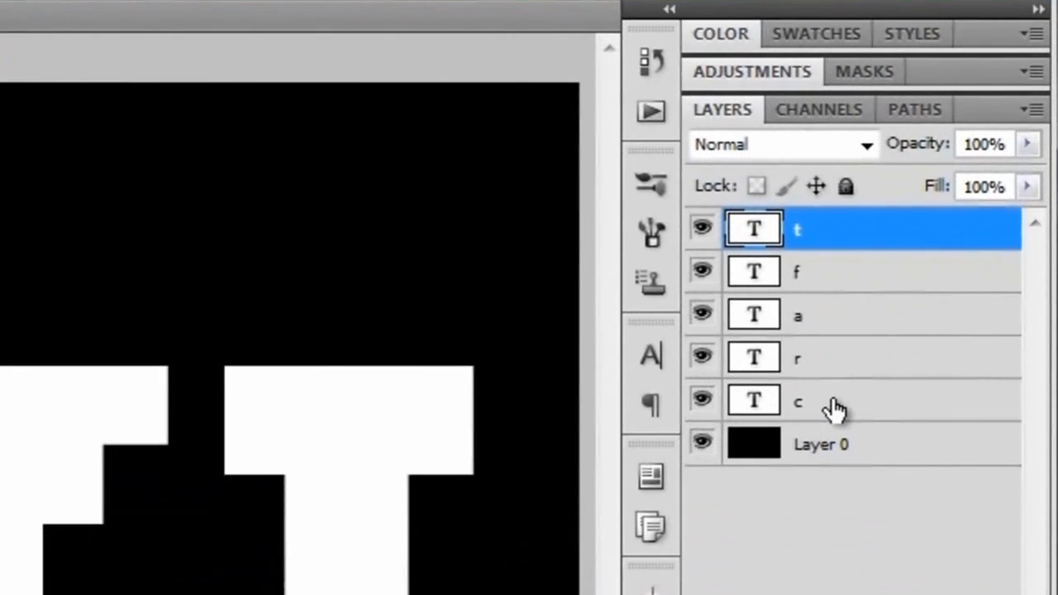
{"action": "left_click", "coordinate": [835, 409], "text": "shift"}
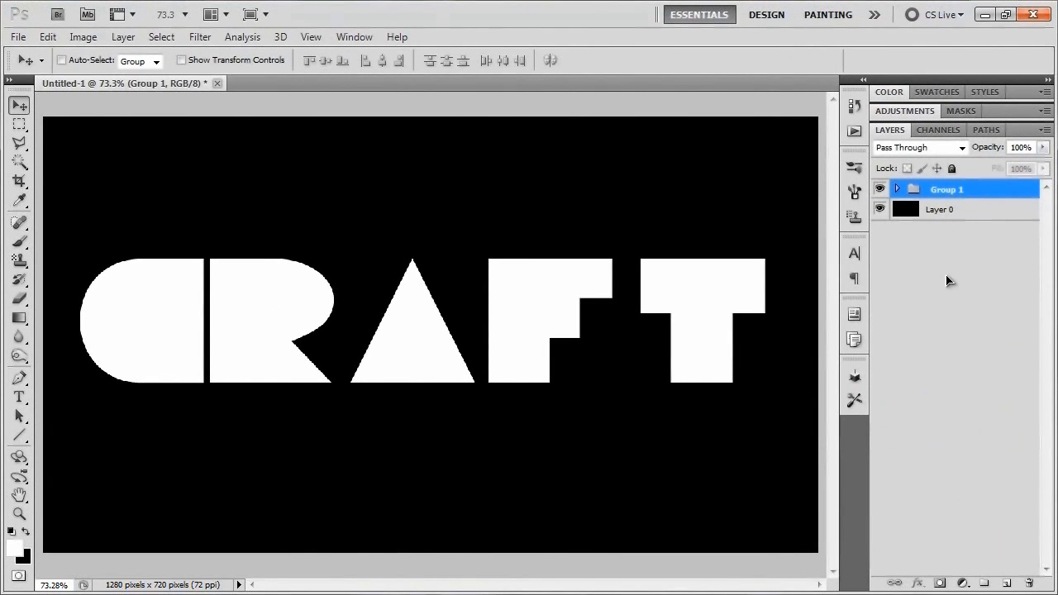
{"action": "key", "text": "ctrl+a"}
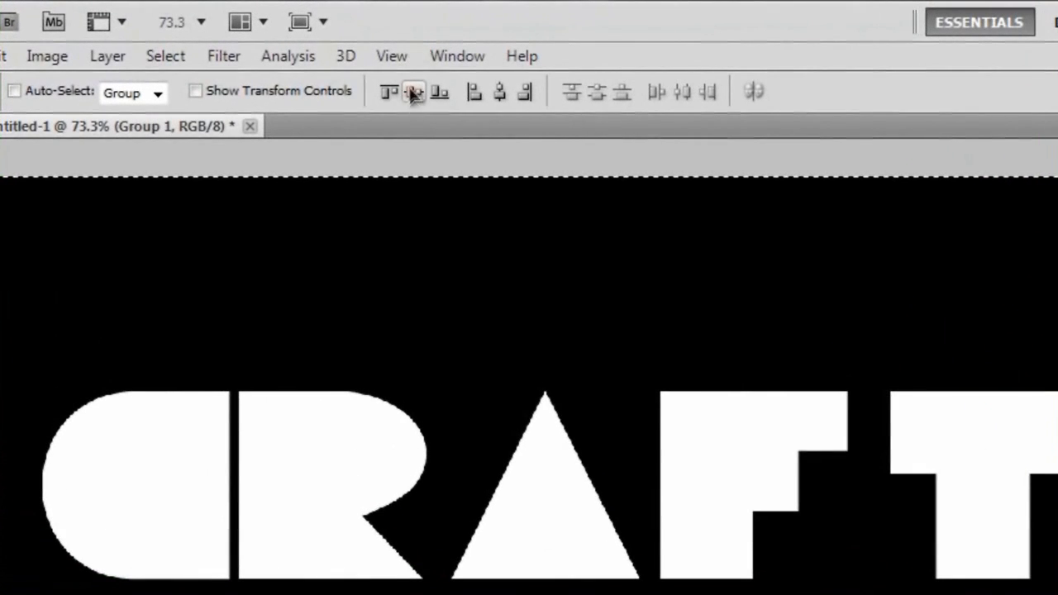
{"action": "left_click", "coordinate": [410, 91]}
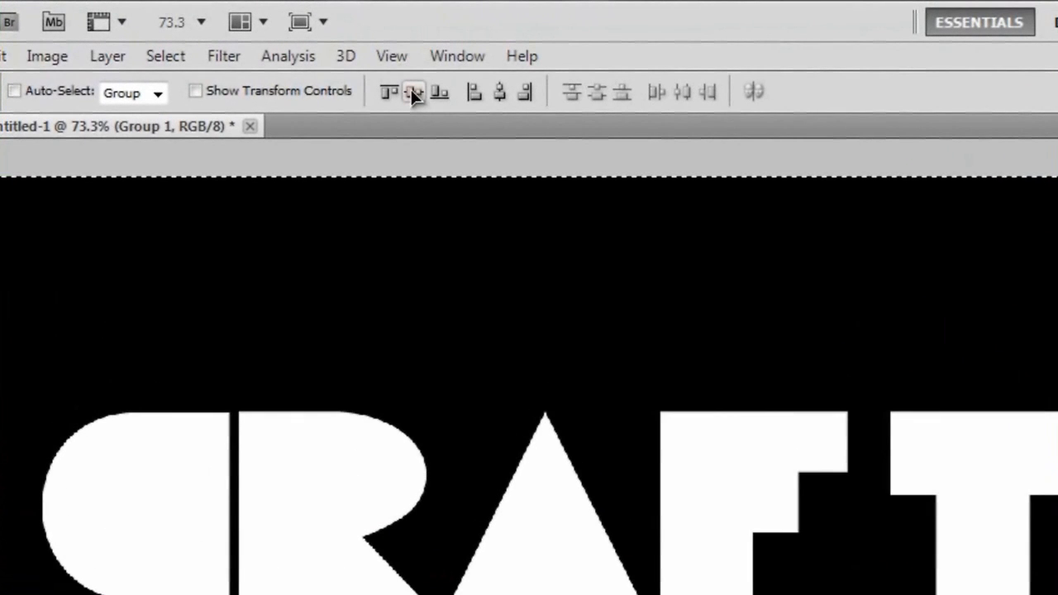
{"action": "left_click", "coordinate": [501, 91]}
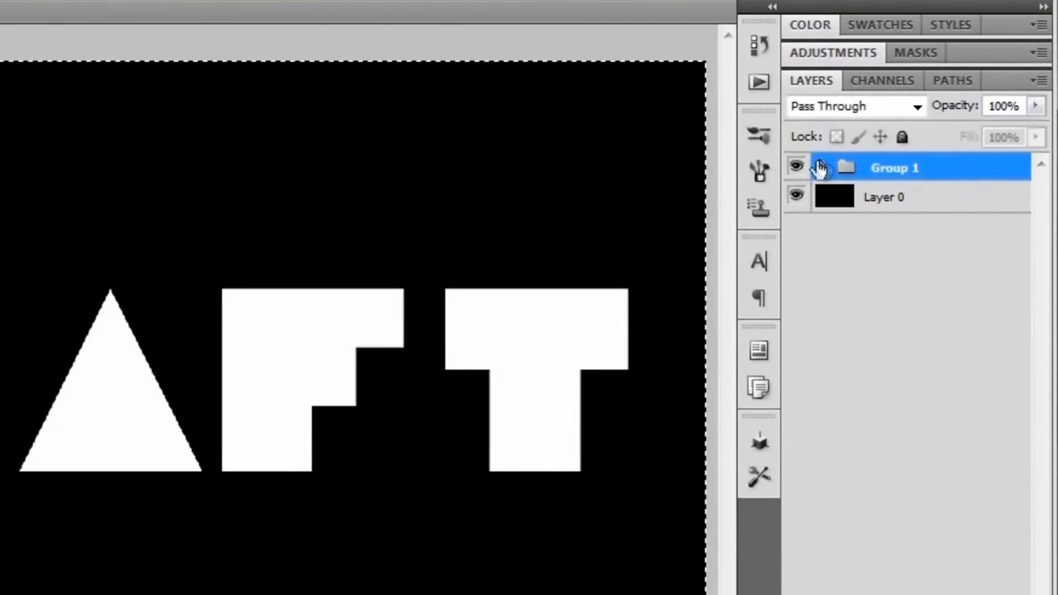
Step: Center the letter A horizontally on the canvas within the expanded group, and clear the selection
{"action": "left_click", "coordinate": [820, 168]}
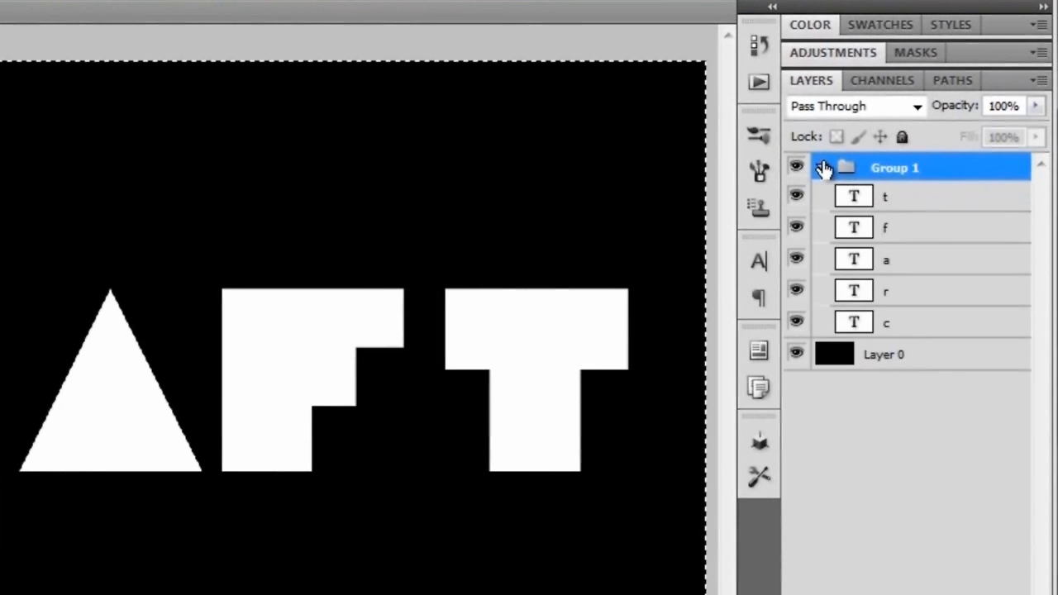
{"action": "left_click", "coordinate": [893, 264]}
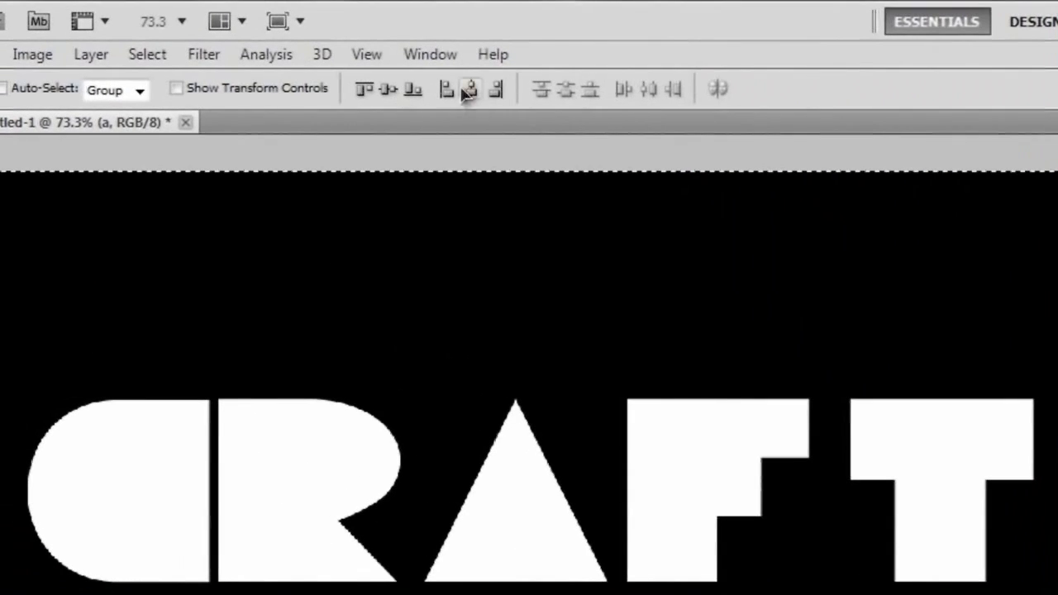
{"action": "left_click", "coordinate": [471, 91]}
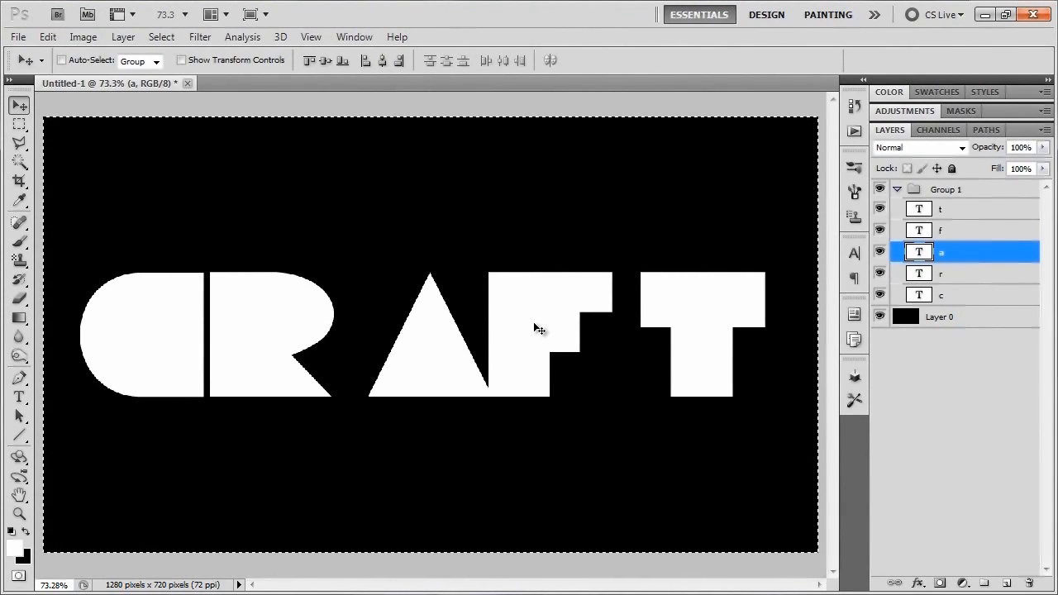
{"action": "key", "text": "ctrl+d"}
Step: Move the letter R toward the A until its leg meets the A's lower left corner
{"action": "left_click", "coordinate": [957, 276]}
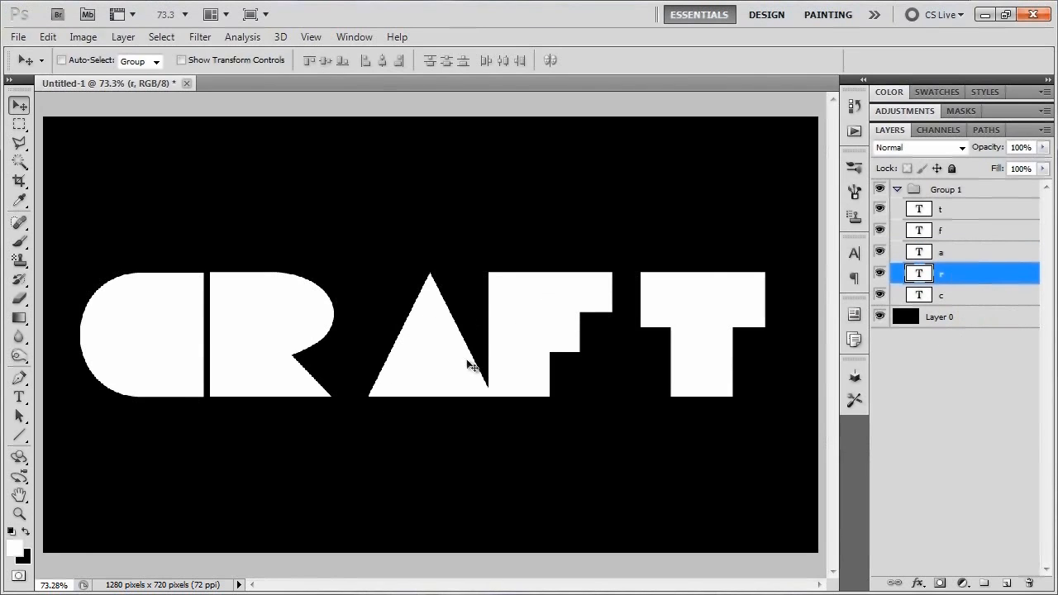
{"action": "left_click_drag", "start_coordinate": [296, 384], "coordinate": [383, 412]}
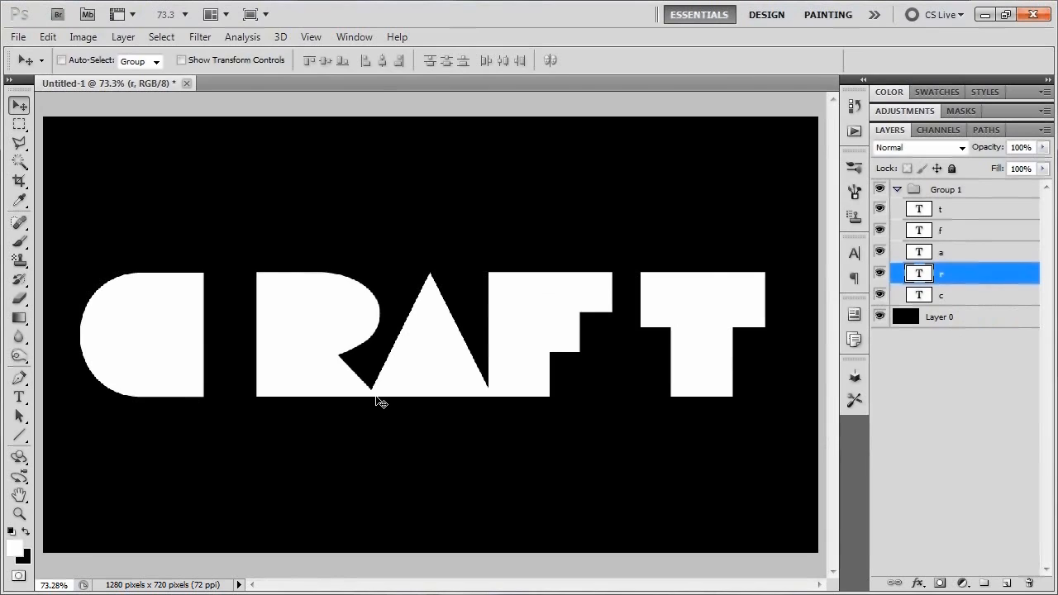
{"action": "scroll", "coordinate": [372, 394], "scroll_direction": "up", "scroll_amount": 3}
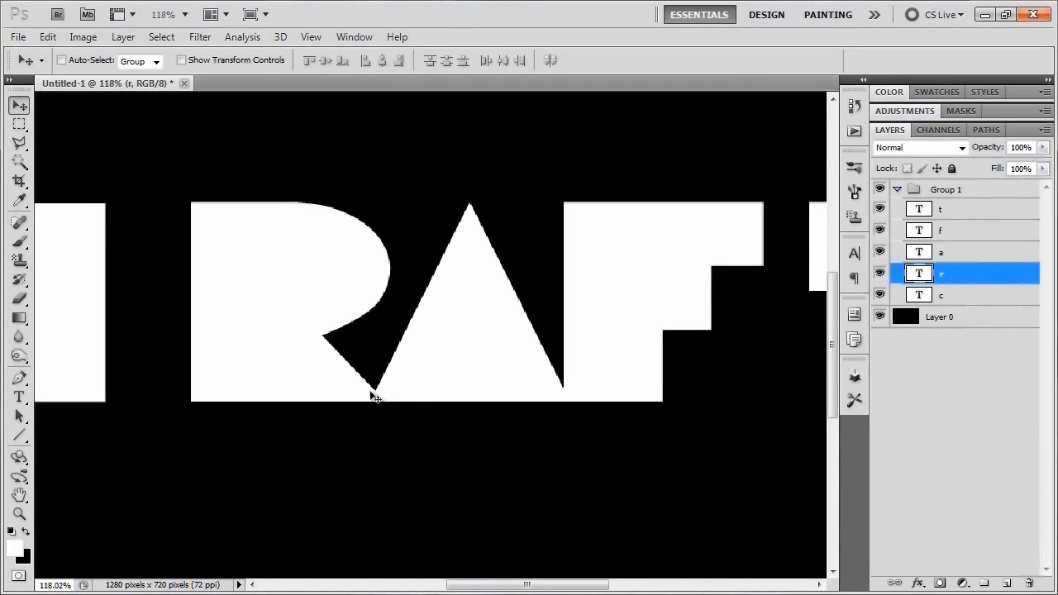
Step: Move the letter C toward the R until its straight edge closes the gap to the R's stem
{"action": "left_click", "coordinate": [956, 301]}
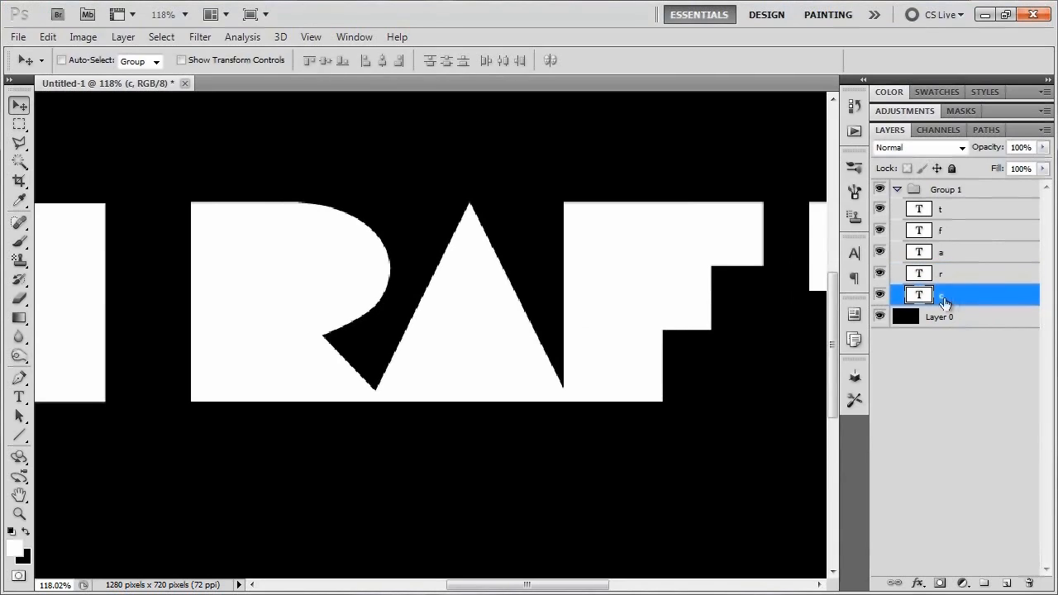
{"action": "key", "text": "Right"}
{"action": "key", "text": "Right"}
{"action": "key", "text": "Right"}
{"action": "key", "text": "Right"}
{"action": "key", "text": "Right"}
{"action": "key", "text": "Right"}
{"action": "key", "text": "Right"}
{"action": "key", "text": "Right"}
{"action": "key", "text": "Right"}
{"action": "key", "text": "Right"}
{"action": "key", "text": "Right"}
{"action": "key", "text": "Right"}
{"action": "key", "text": "Right"}
{"action": "key", "text": "Right"}
{"action": "key", "text": "Right"}
{"action": "key", "text": "Right"}
{"action": "key", "text": "Right"}
{"action": "key", "text": "Right"}
{"action": "key", "text": "Right"}
{"action": "key", "text": "Right"}
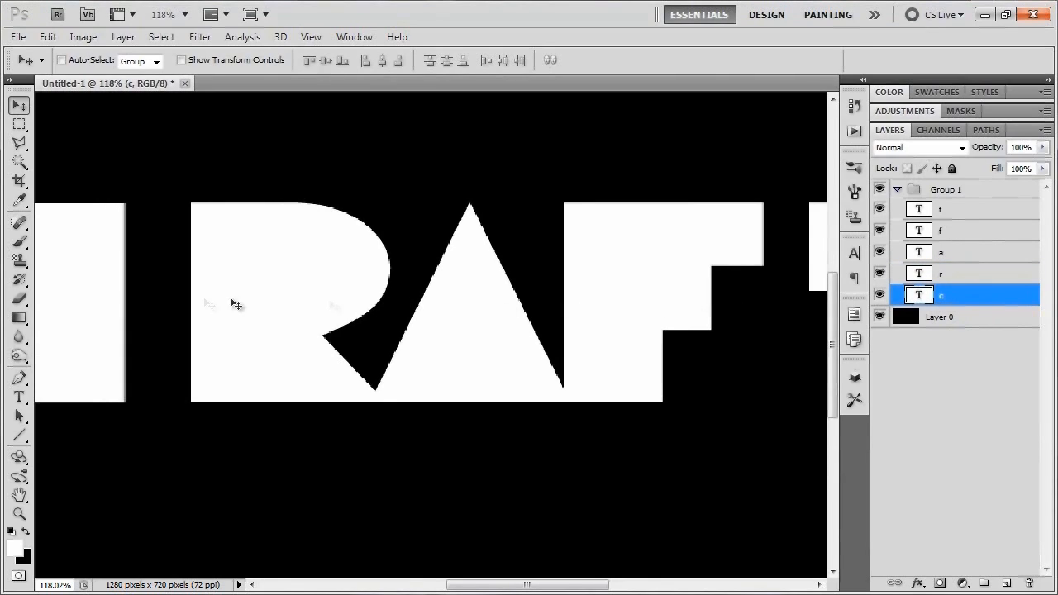
{"action": "key", "text": "Right"}
{"action": "key", "text": "Right"}
{"action": "key", "text": "Right"}
{"action": "key", "text": "Right"}
{"action": "key", "text": "Right"}
{"action": "key", "text": "Right"}
{"action": "key", "text": "Right"}
{"action": "key", "text": "Right"}
{"action": "key", "text": "Right"}
{"action": "key", "text": "Right"}
{"action": "key", "text": "Right"}
{"action": "key", "text": "Right"}
{"action": "key", "text": "Right"}
{"action": "key", "text": "Right"}
{"action": "key", "text": "Right"}
{"action": "key", "text": "Right"}
{"action": "key", "text": "Right"}
{"action": "key", "text": "Right"}
{"action": "key", "text": "Right"}
{"action": "key", "text": "Right"}
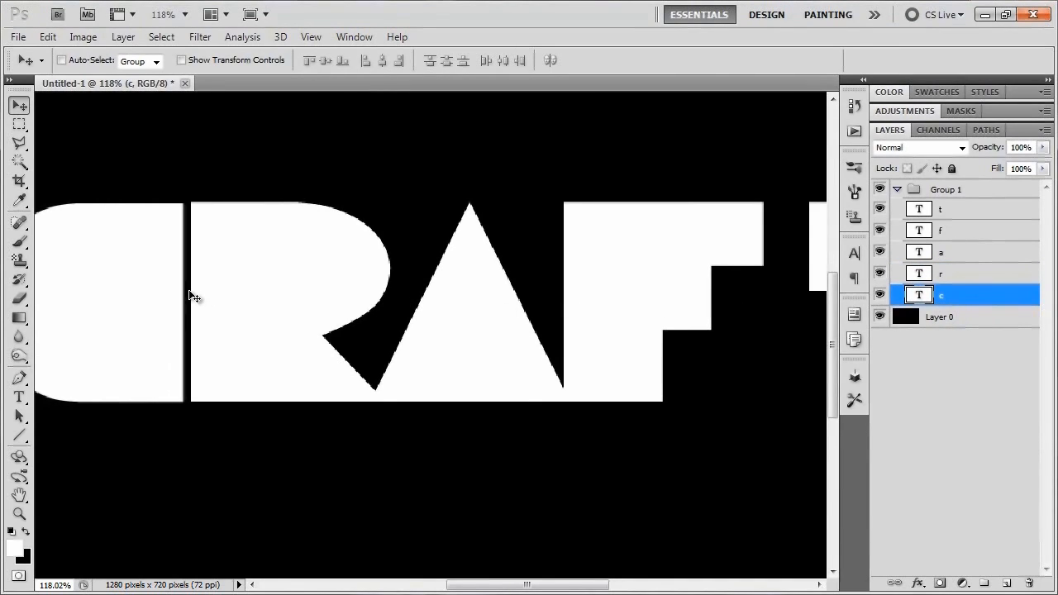
{"action": "scroll", "coordinate": [193, 296], "scroll_direction": "up", "scroll_amount": 5}
{"action": "key", "text": "Right"}
{"action": "key", "text": "Right"}
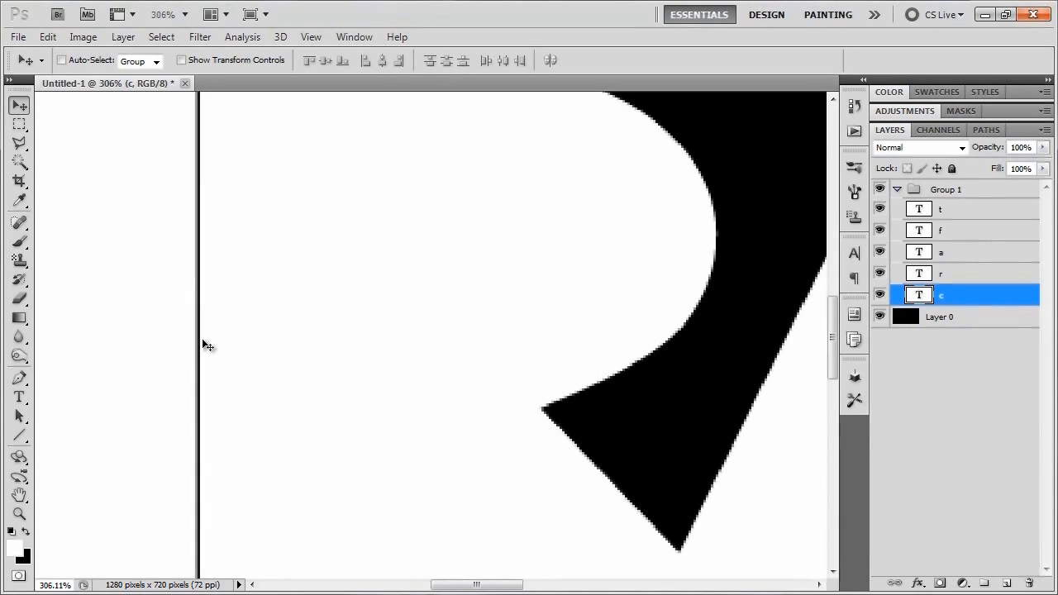
{"action": "key", "text": "Right"}
{"action": "scroll", "coordinate": [231, 306], "scroll_direction": "down", "scroll_amount": 2}
{"action": "left_click_drag", "start_coordinate": [339, 323], "coordinate": [278, 387]}
{"action": "left_click_drag", "start_coordinate": [564, 387], "coordinate": [427, 373]}
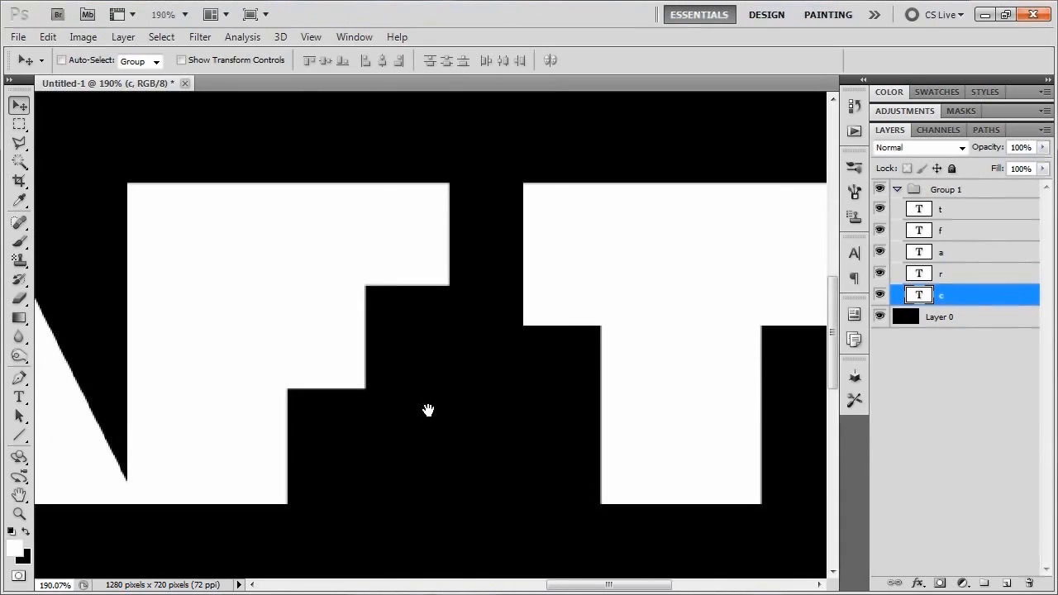
{"action": "left_click", "coordinate": [967, 232]}
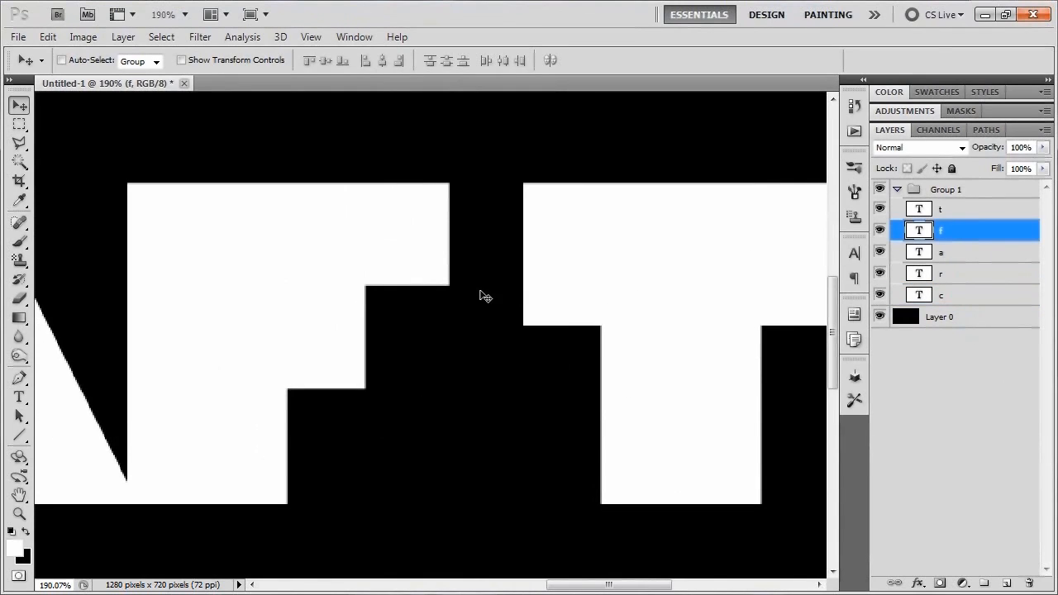
{"action": "key", "text": "Left"}
{"action": "key", "text": "Right"}
Step: Move the letter T toward the F until its crossbar meets the end of the F's upper arm
{"action": "left_click", "coordinate": [963, 211]}
{"action": "key", "text": "Left"}
{"action": "key", "text": "Left"}
{"action": "key", "text": "Left"}
{"action": "key", "text": "Left"}
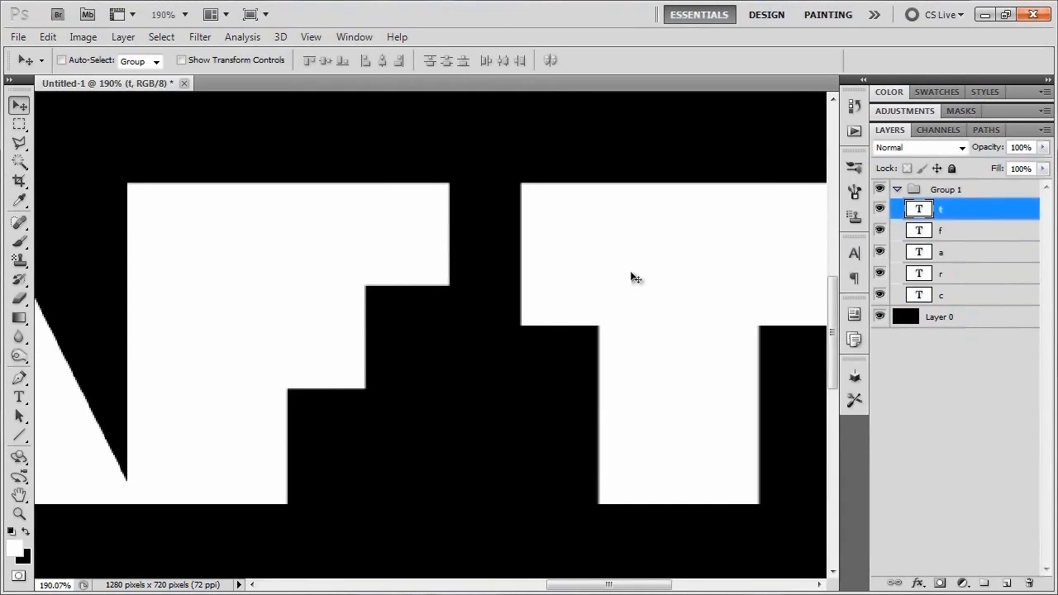
{"action": "key", "text": "Left"}
{"action": "key", "text": "Left"}
{"action": "key", "text": "Left"}
{"action": "key", "text": "Left"}
{"action": "key", "text": "Left"}
{"action": "key", "text": "Left"}
{"action": "key", "text": "Left"}
{"action": "key", "text": "Left"}
{"action": "key", "text": "Left"}
{"action": "key", "text": "Left"}
{"action": "key", "text": "Left"}
{"action": "key", "text": "Left"}
{"action": "key", "text": "Left"}
{"action": "key", "text": "Left"}
{"action": "key", "text": "Left"}
{"action": "key", "text": "Left"}
{"action": "key", "text": "Left"}
{"action": "key", "text": "Left"}
{"action": "key", "text": "Left"}
{"action": "key", "text": "Left"}
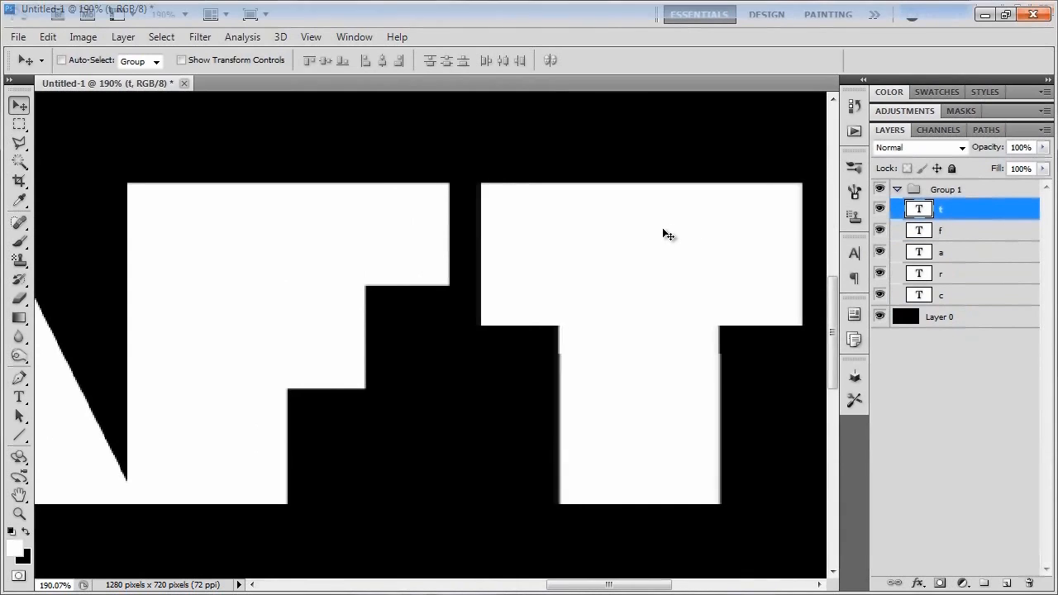
{"action": "key", "text": "Left"}
{"action": "key", "text": "Left"}
{"action": "key", "text": "Left"}
{"action": "key", "text": "Left"}
{"action": "key", "text": "Left"}
{"action": "key", "text": "Left"}
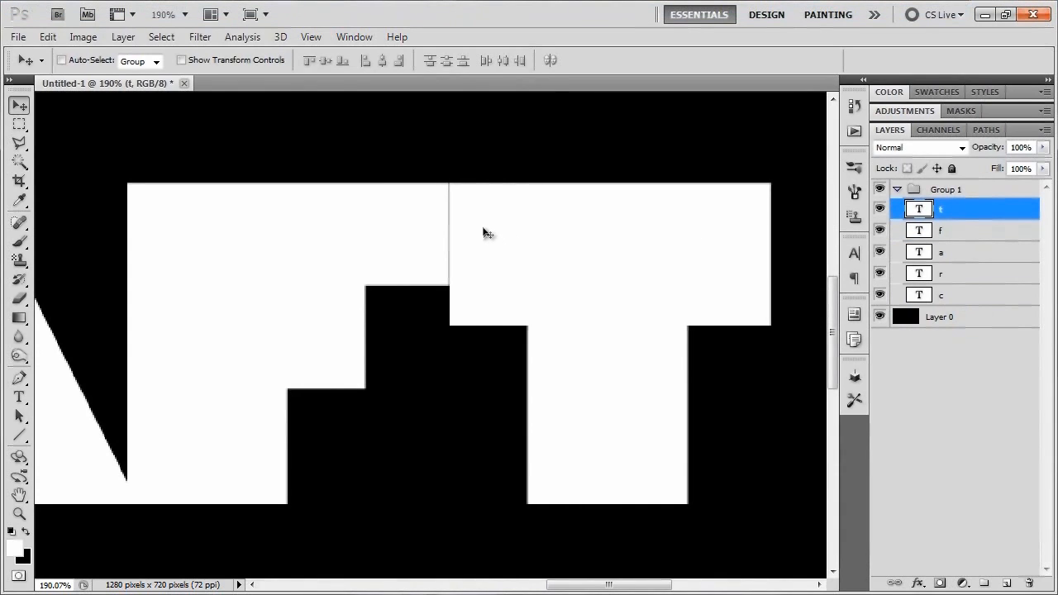
{"action": "scroll", "coordinate": [490, 264], "scroll_direction": "up", "scroll_amount": 3}
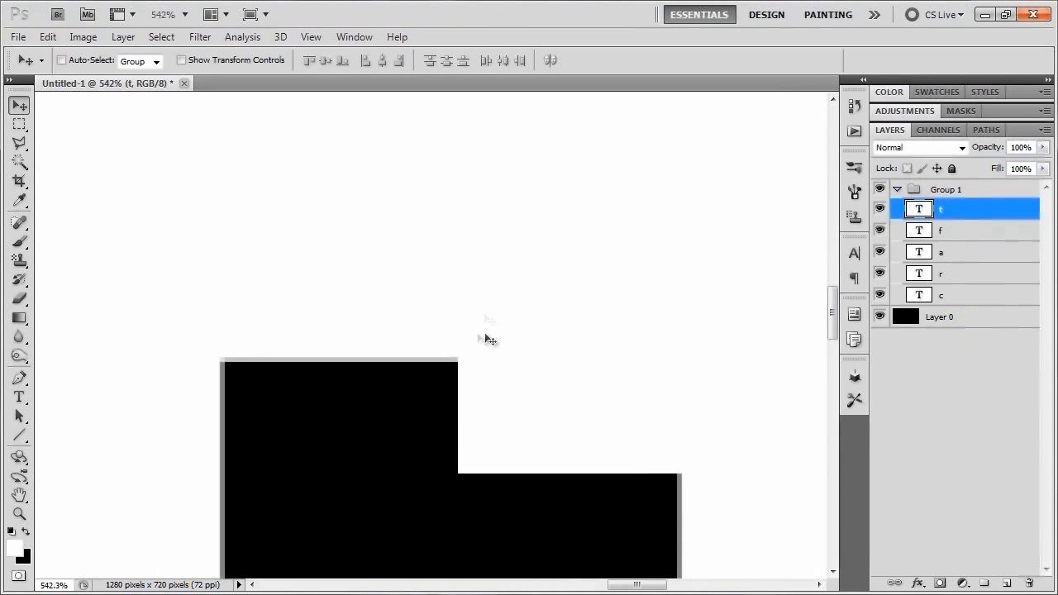
{"action": "scroll", "coordinate": [468, 330], "scroll_direction": "down", "scroll_amount": 5}
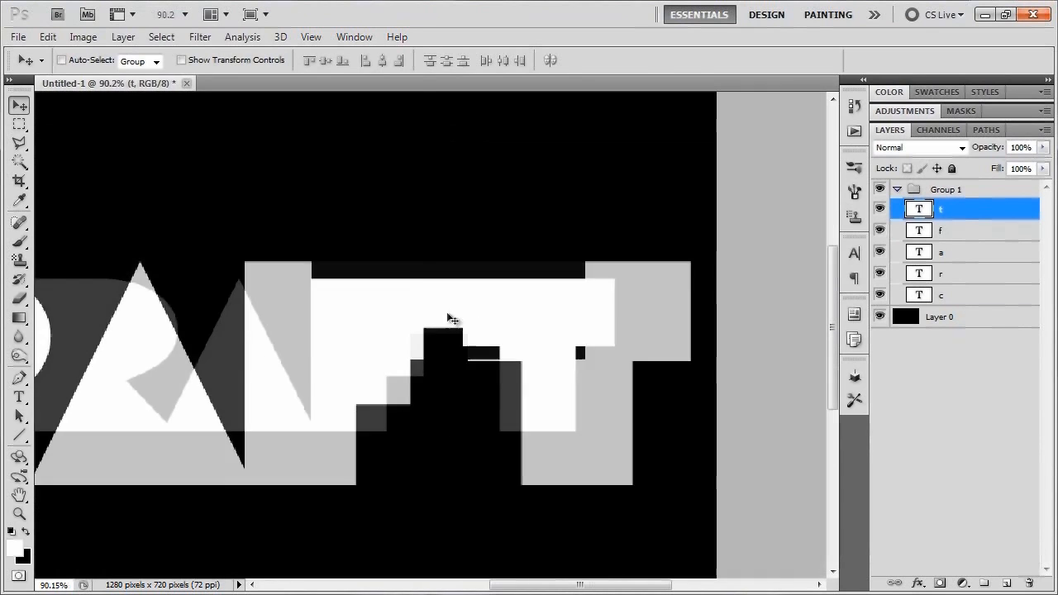
{"action": "scroll", "coordinate": [434, 333], "scroll_direction": "down", "scroll_amount": 2}
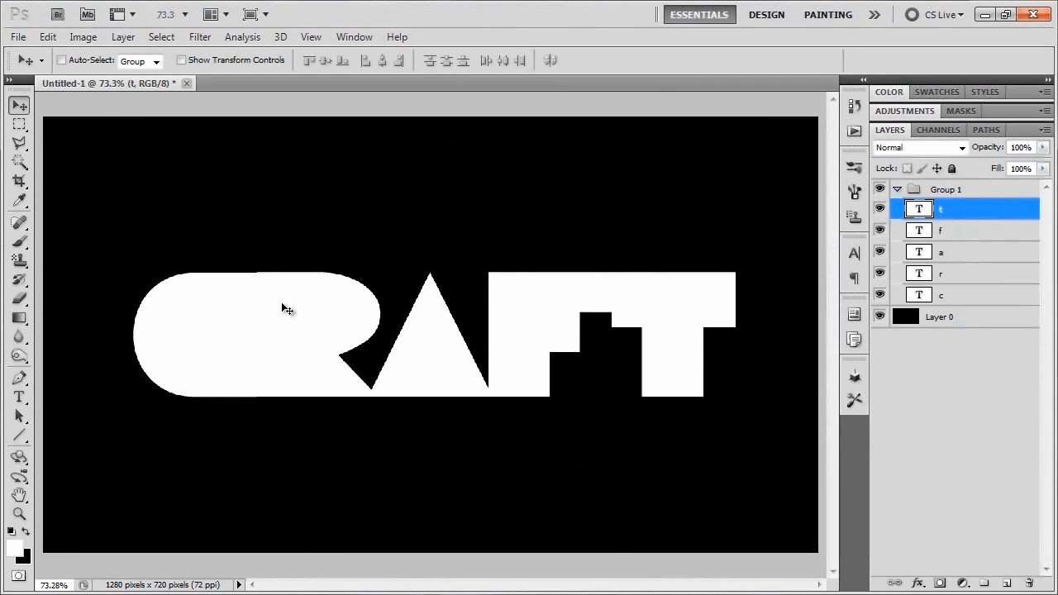
Step: Set up the Gradient tool with the Angle Gradient style and the Black, White preset
{"action": "key", "text": "g"}
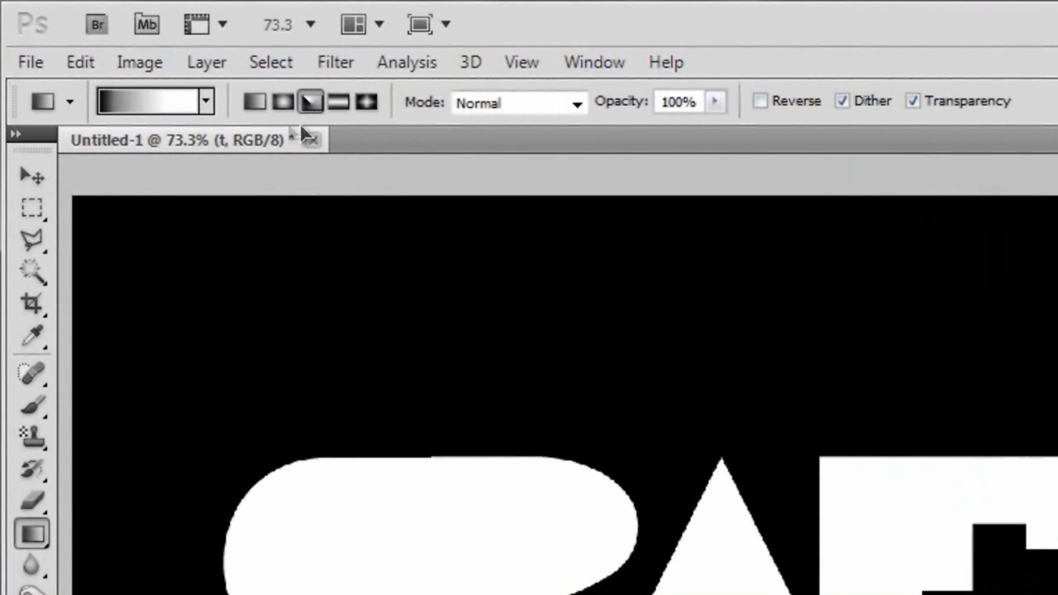
{"action": "left_click", "coordinate": [311, 103]}
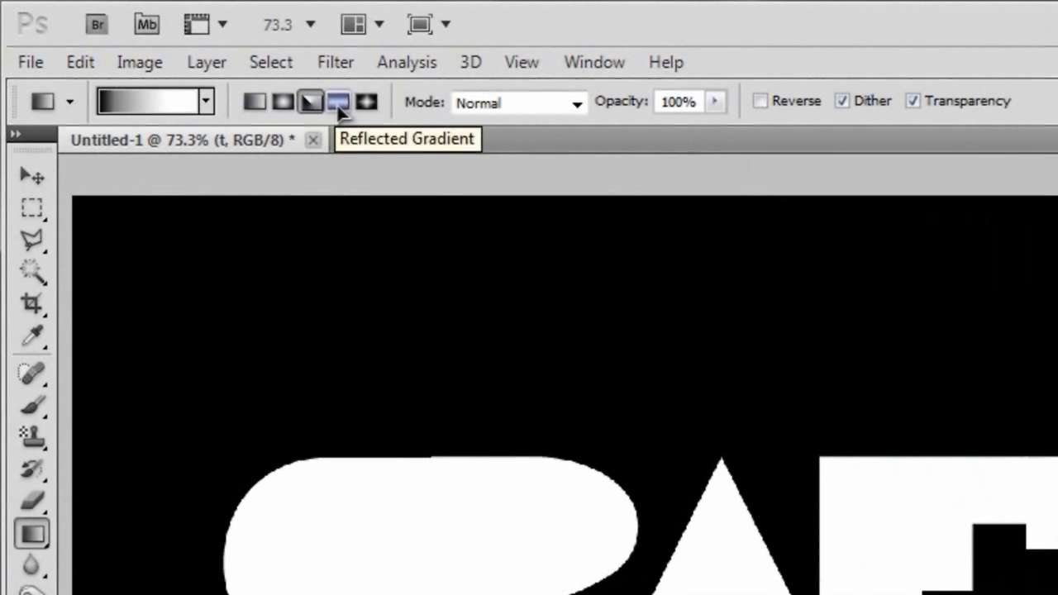
{"action": "left_click", "coordinate": [206, 100]}
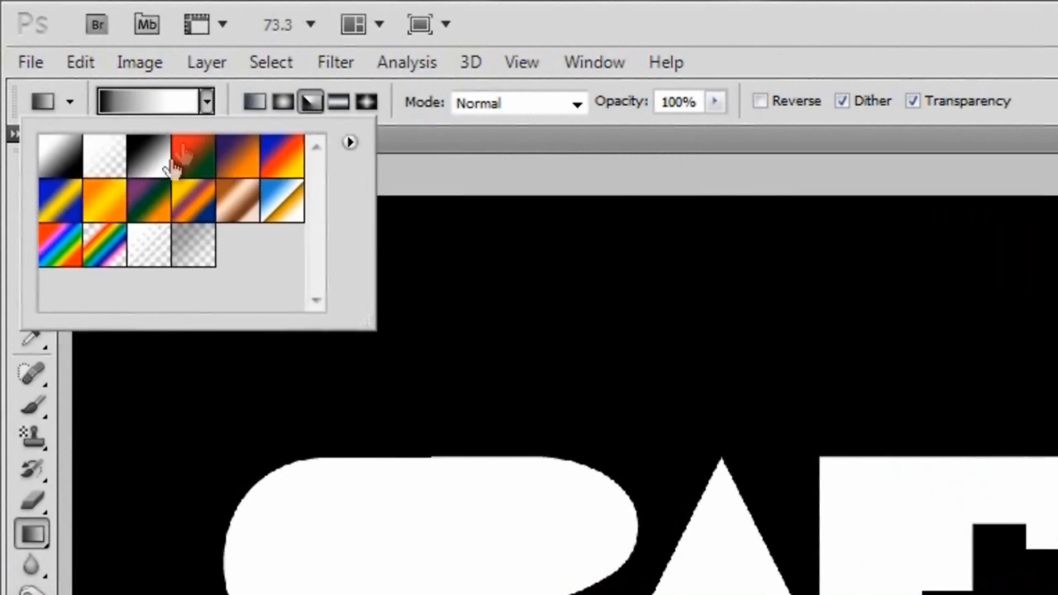
{"action": "left_click", "coordinate": [149, 164]}
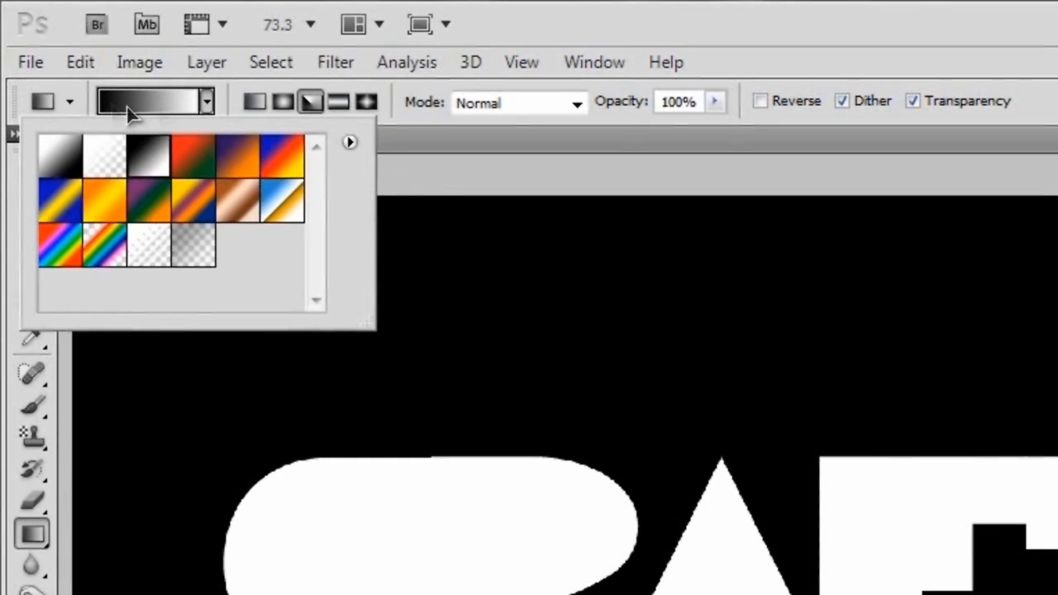
Step: Add a white color stop at 70% to the gradient and move the midpoint between black and that stop to 22%
{"action": "left_click", "coordinate": [164, 104]}
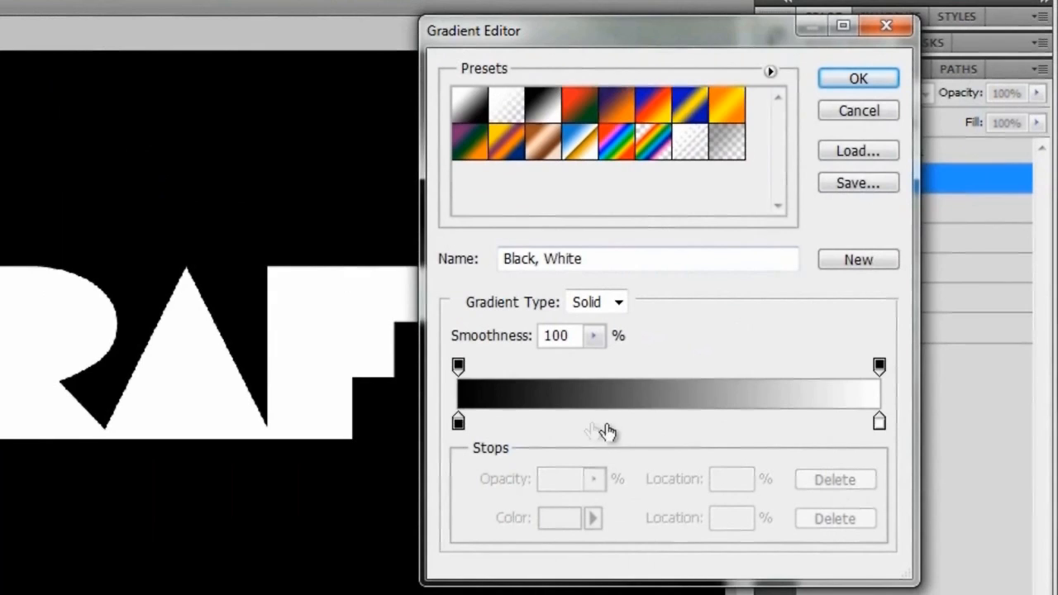
{"action": "left_click", "coordinate": [879, 422]}
{"action": "left_click_drag", "start_coordinate": [829, 422], "coordinate": [751, 422]}
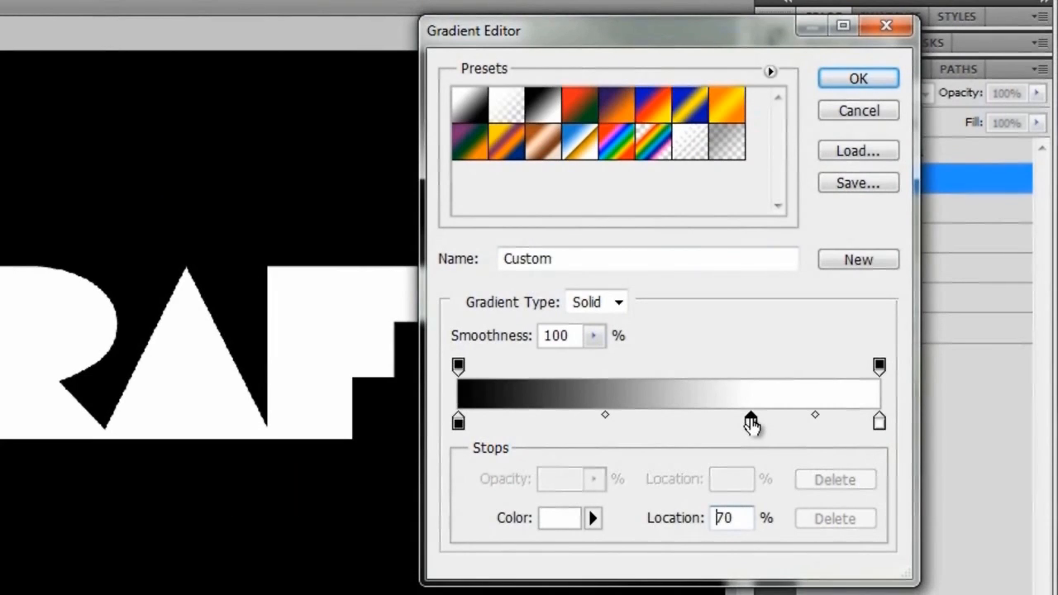
{"action": "double_click", "coordinate": [741, 517]}
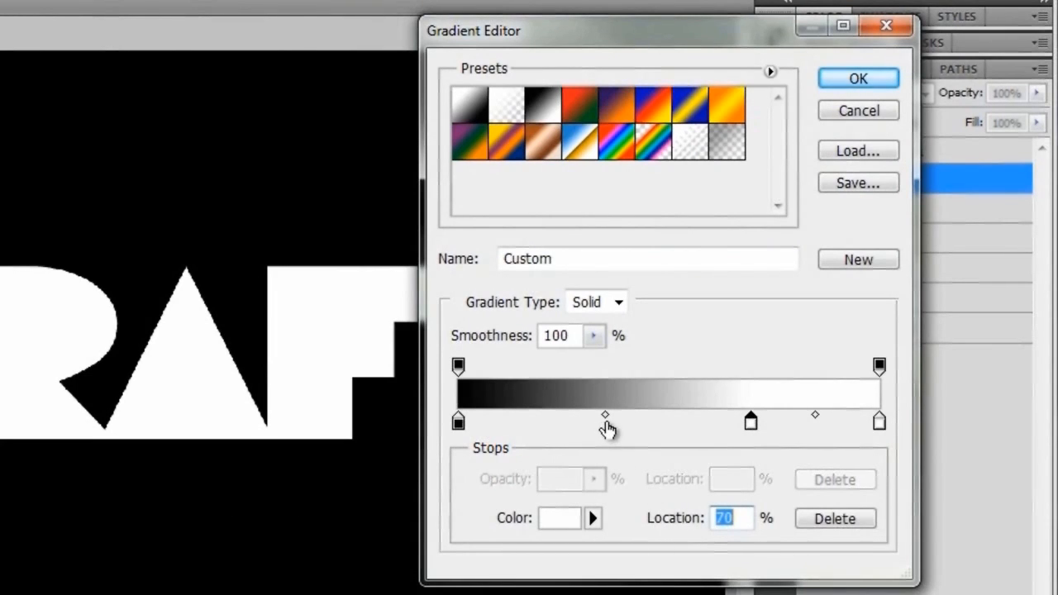
{"action": "left_click_drag", "start_coordinate": [609, 420], "coordinate": [527, 421]}
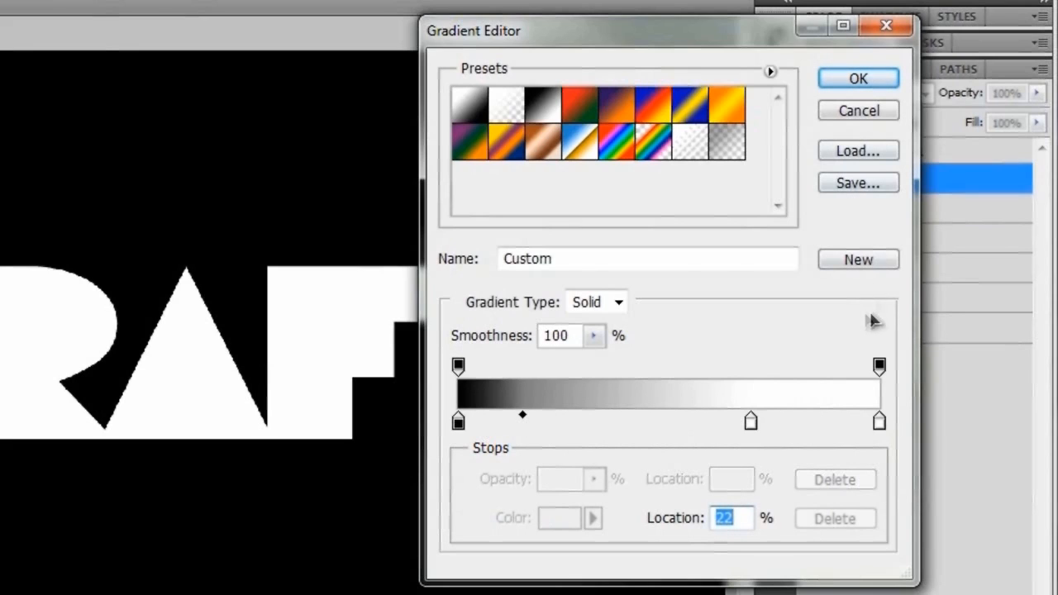
Step: Name the custom gradient Papercraft, save it as a new preset, and accept it for the Gradient tool
{"action": "left_click", "coordinate": [590, 258]}
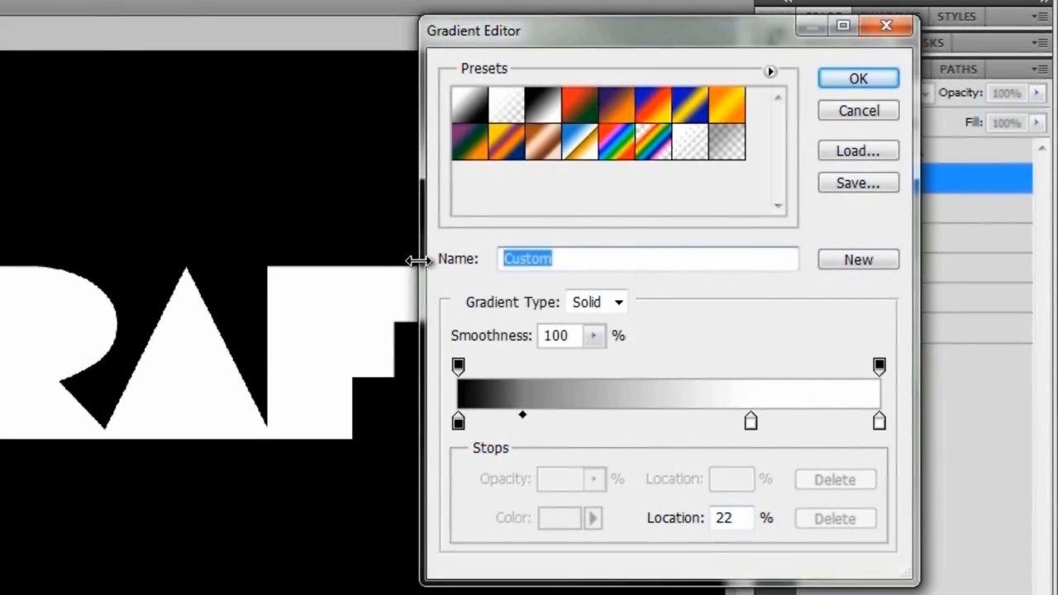
{"action": "type", "text": "Papercraft"}
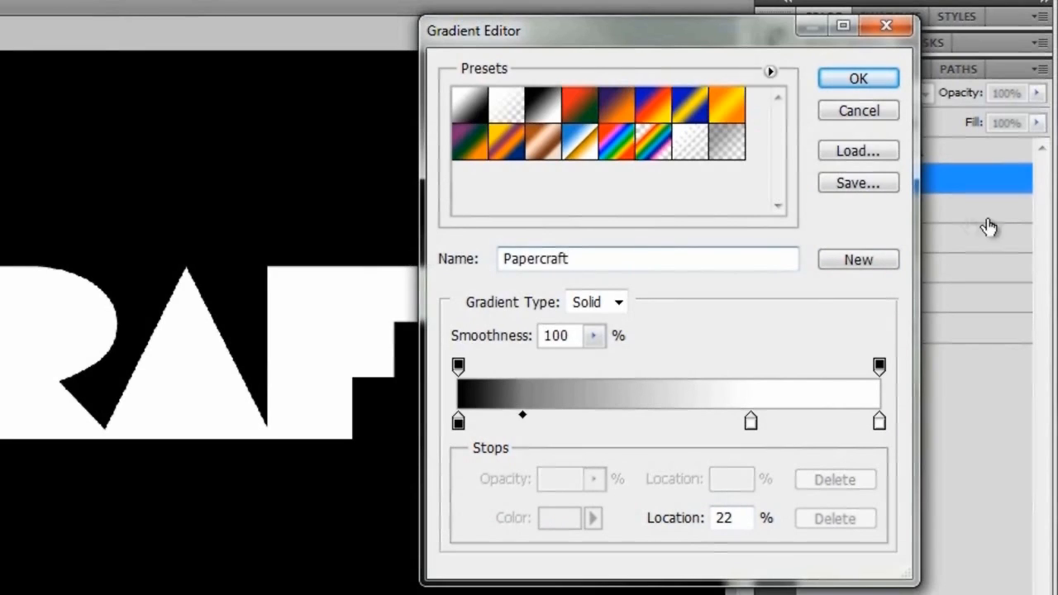
{"action": "left_click", "coordinate": [858, 260]}
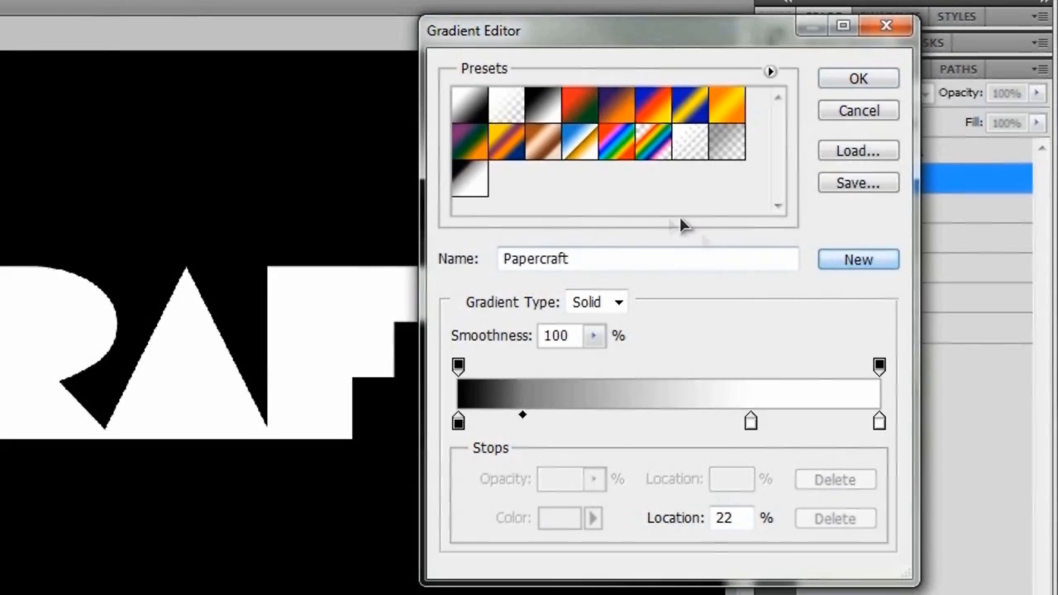
{"action": "left_click", "coordinate": [601, 215]}
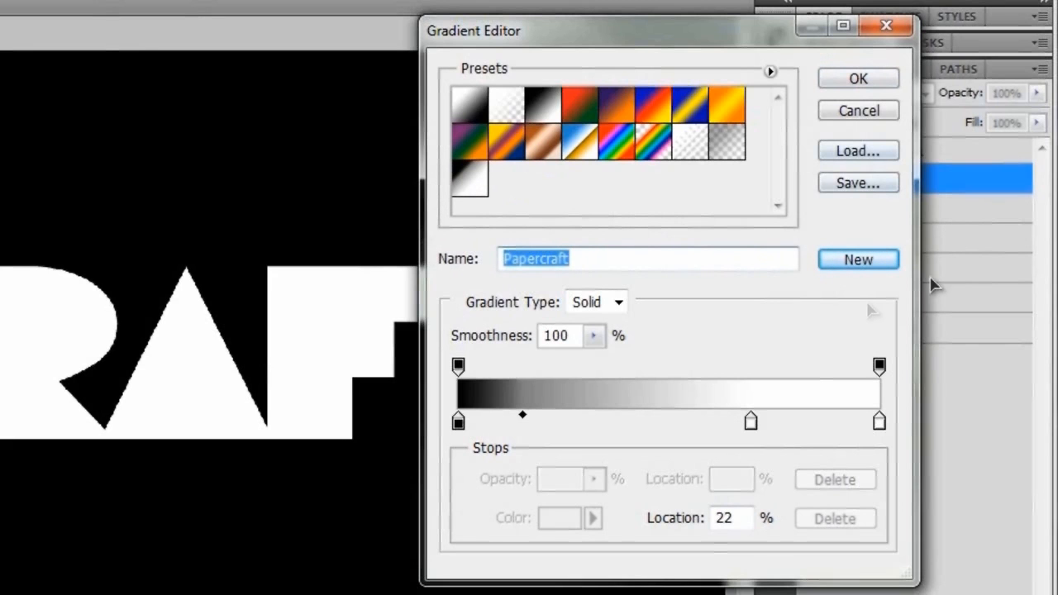
{"action": "left_click", "coordinate": [861, 78]}
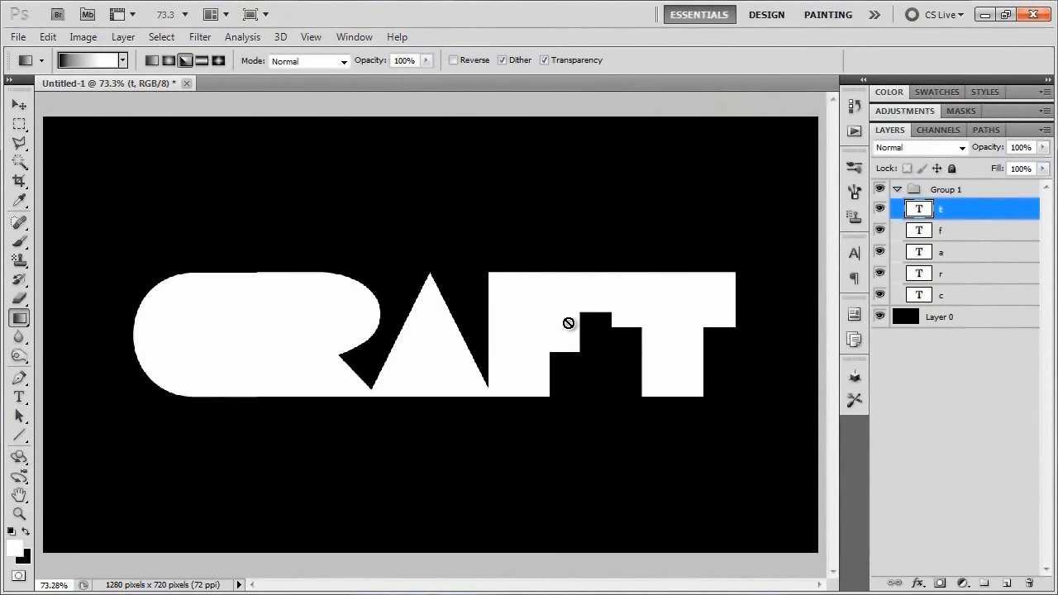
Step: Fill the background Layer 0 with the angle gradient, drawn from the canvas's upper left corner along its top edge
{"action": "left_click", "coordinate": [951, 322]}
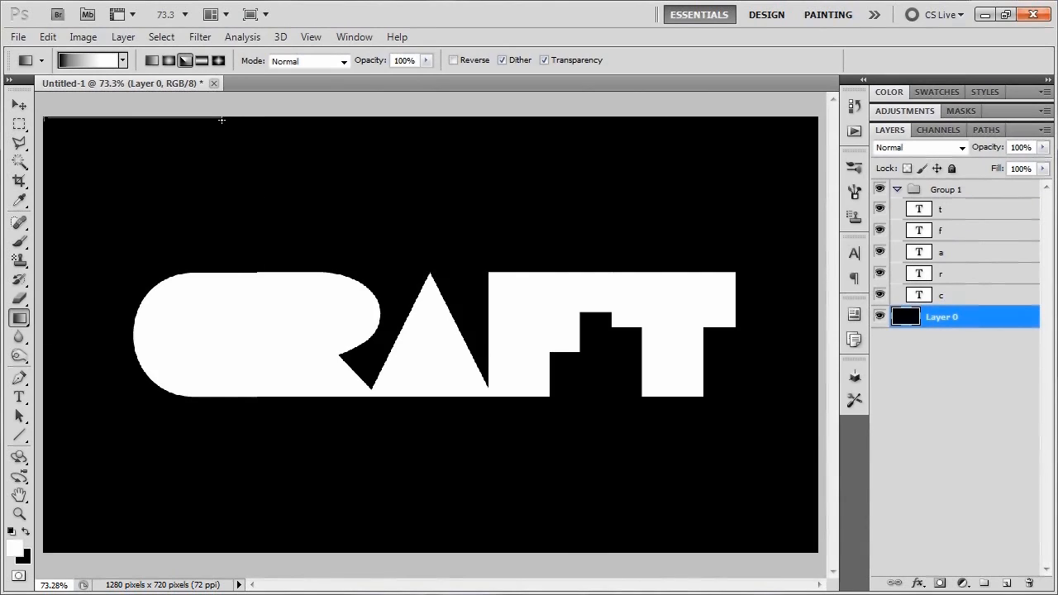
{"action": "left_click_drag", "start_coordinate": [221, 120], "coordinate": [222, 120]}
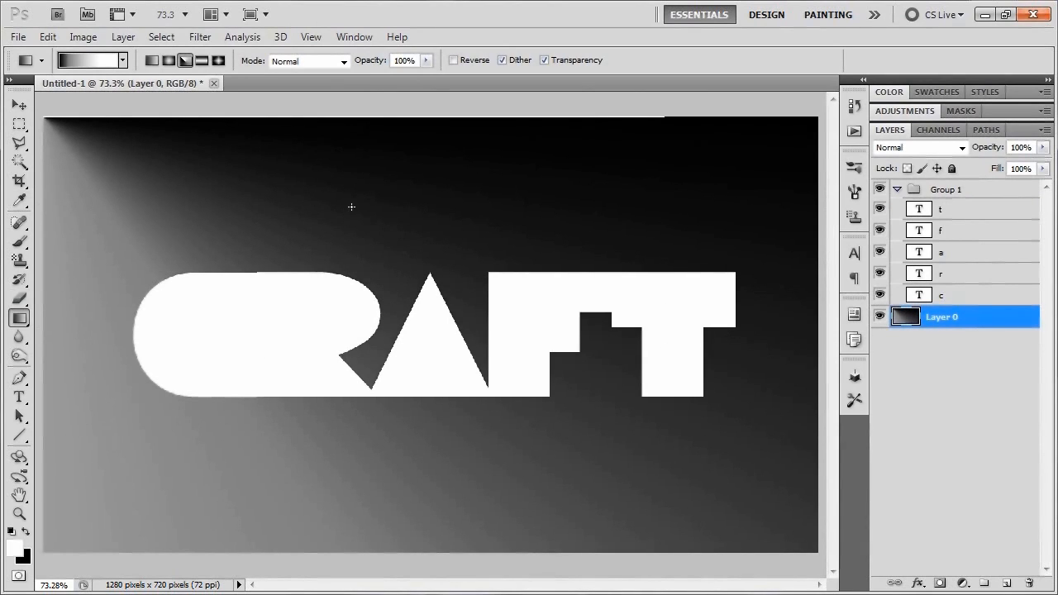
Step: Add a Gradient Overlay layer style to the letter C
{"action": "left_click", "coordinate": [961, 300]}
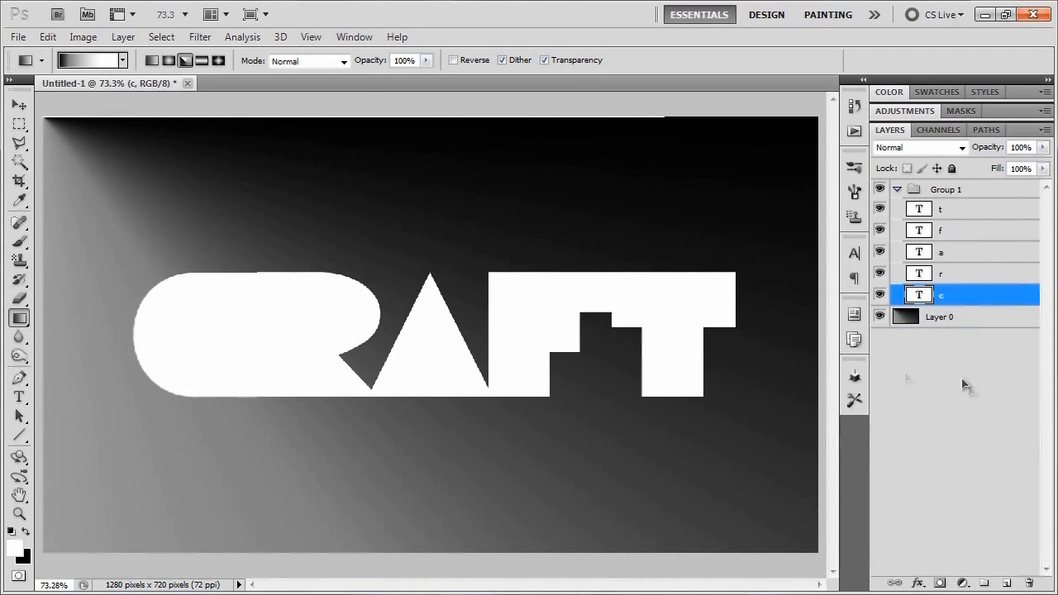
{"action": "left_click", "coordinate": [917, 582]}
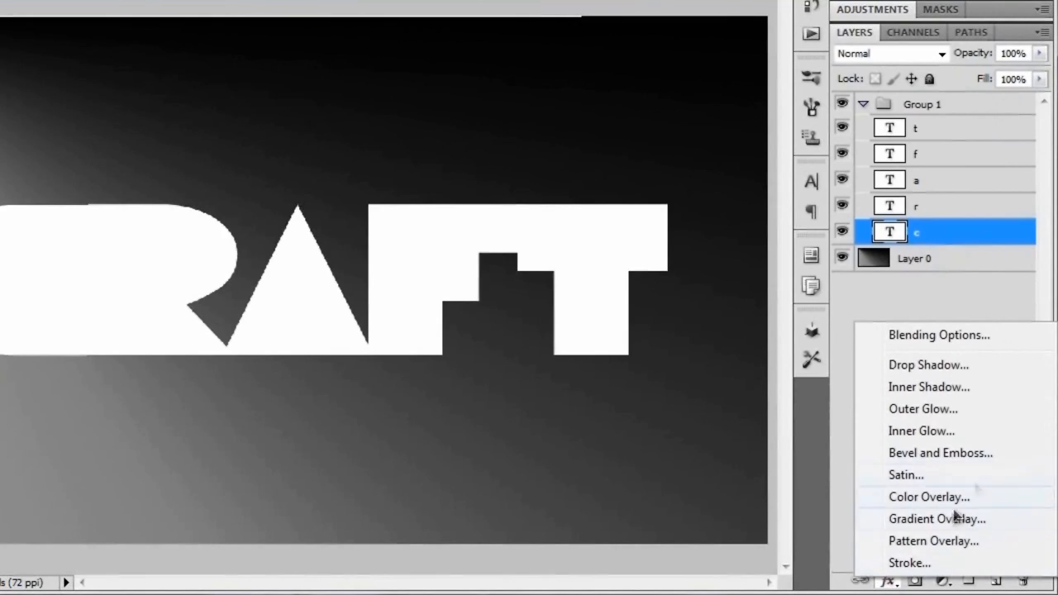
{"action": "left_click", "coordinate": [962, 517]}
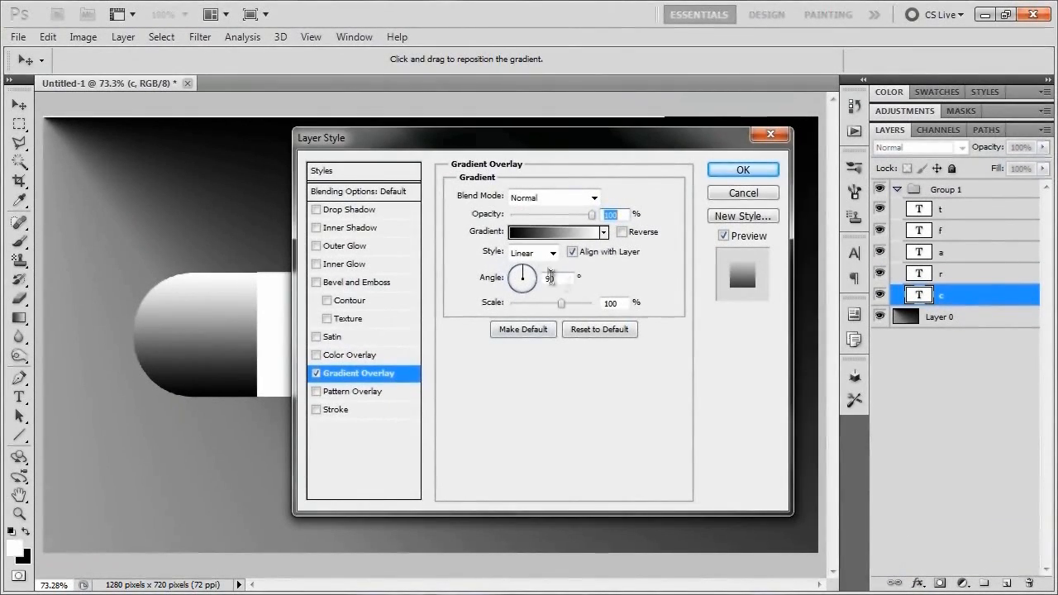
{"action": "key", "text": "F1"}
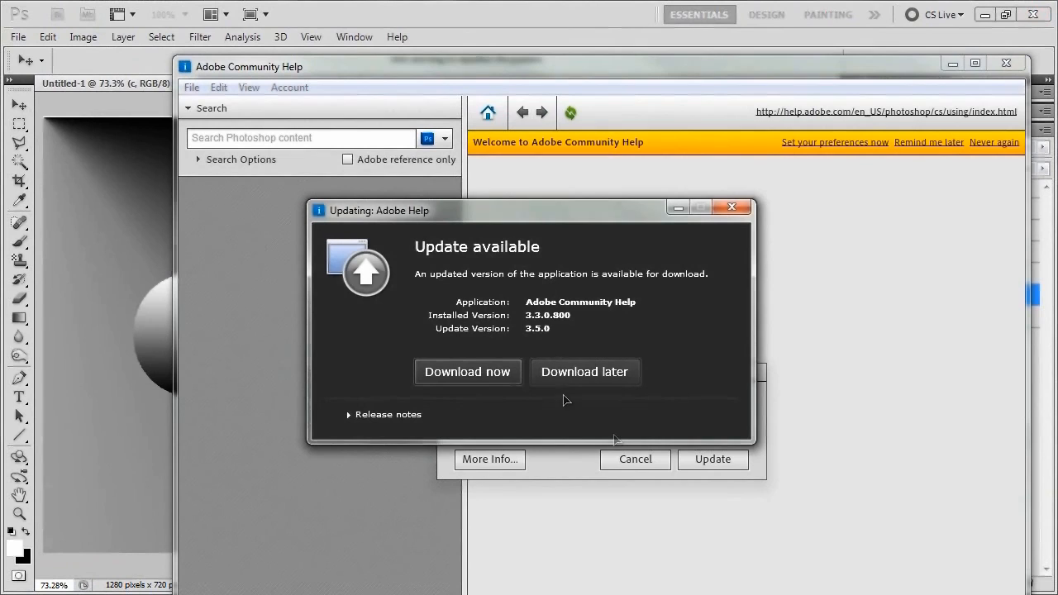
{"action": "left_click", "coordinate": [584, 373]}
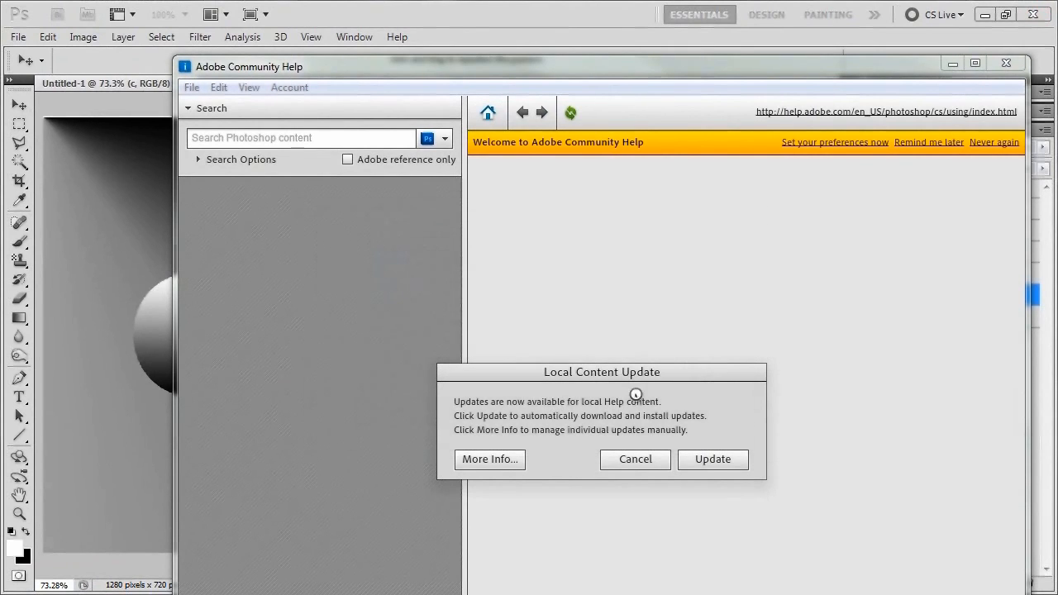
{"action": "left_click", "coordinate": [635, 459]}
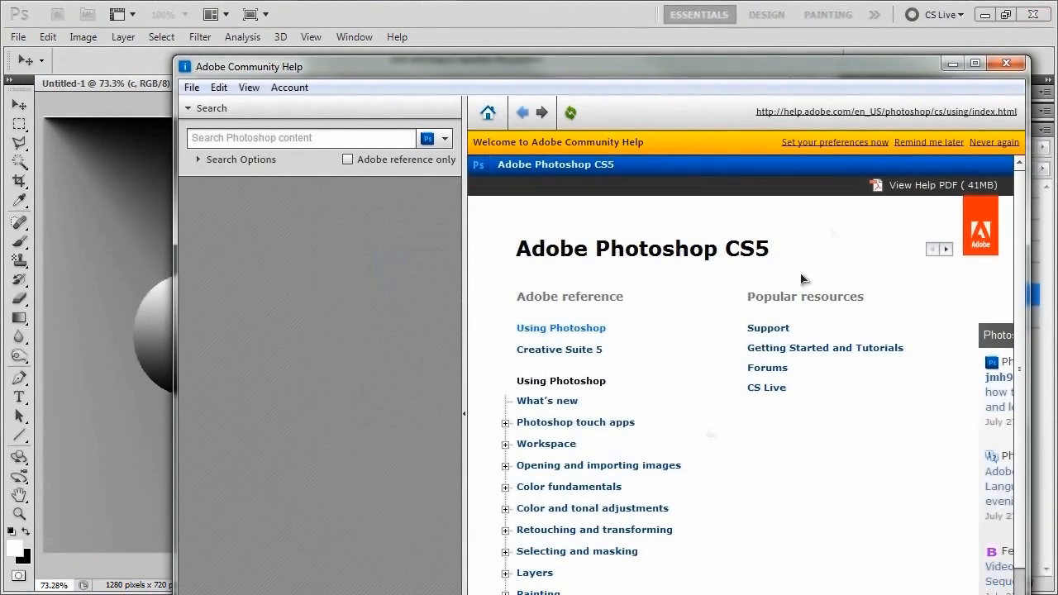
{"action": "left_click_drag", "start_coordinate": [912, 62], "coordinate": [833, 16]}
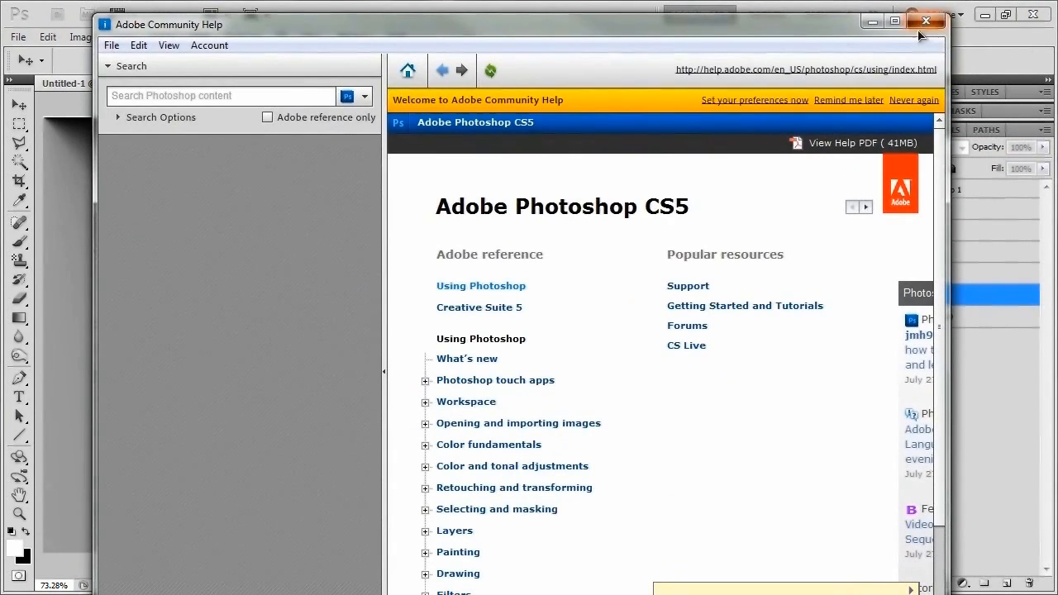
{"action": "left_click", "coordinate": [925, 17]}
{"action": "left_click_drag", "start_coordinate": [638, 140], "coordinate": [638, 136]}
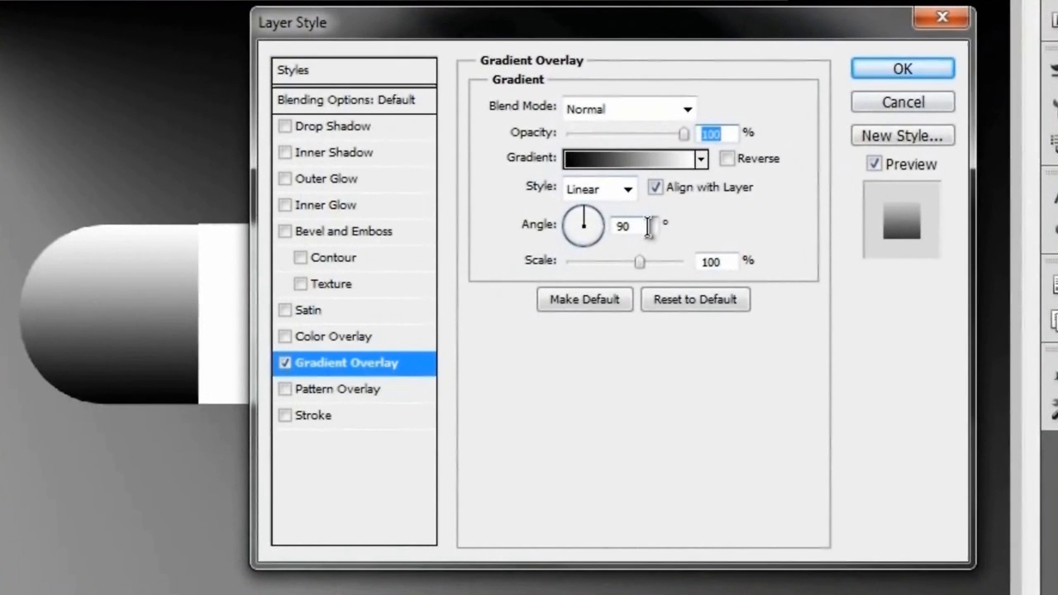
Step: Set the letter C's gradient overlay to the Angle style at 0° with the Papercraft gradient preset
{"action": "left_click", "coordinate": [627, 190]}
{"action": "left_click", "coordinate": [603, 256]}
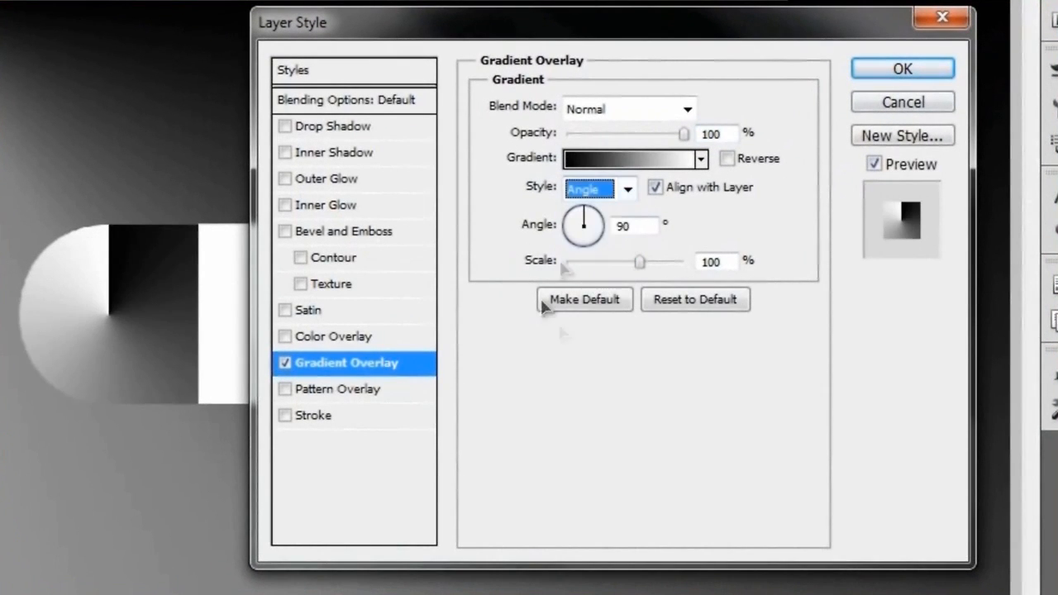
{"action": "left_click_drag", "start_coordinate": [645, 225], "coordinate": [606, 229]}
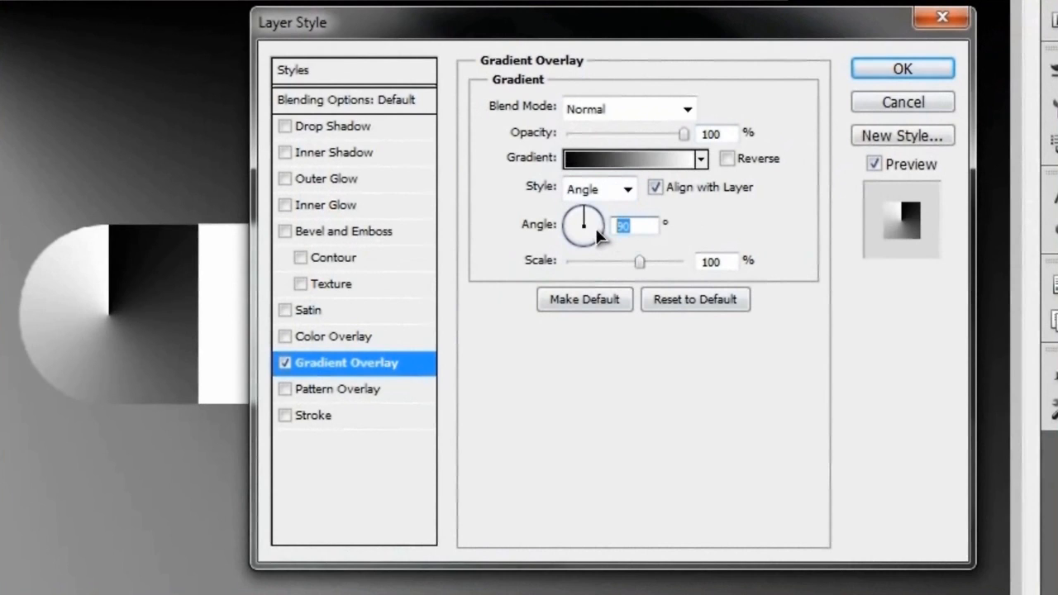
{"action": "type", "text": "0"}
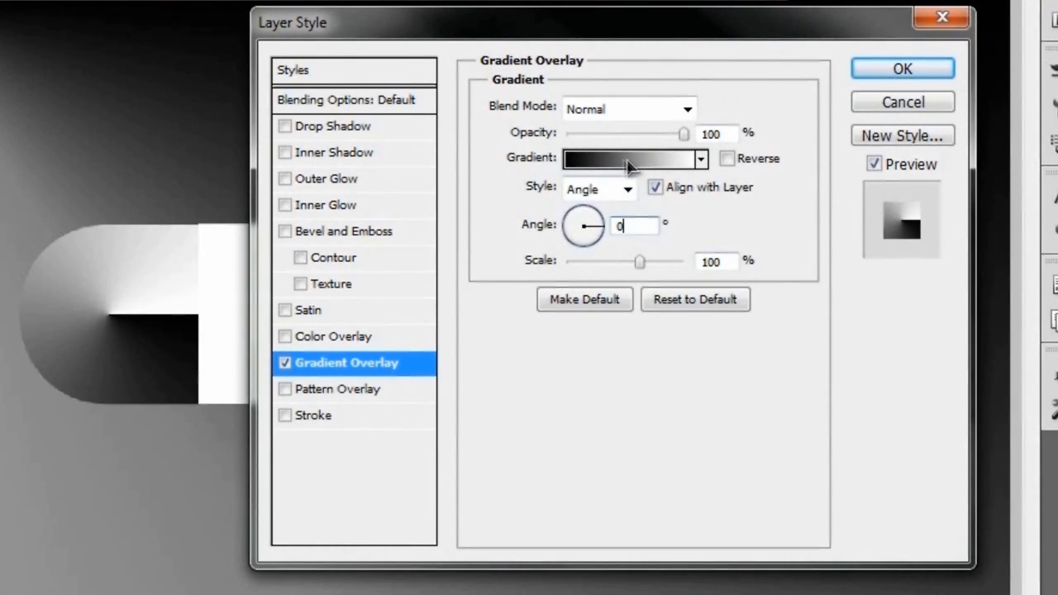
{"action": "left_click", "coordinate": [653, 161]}
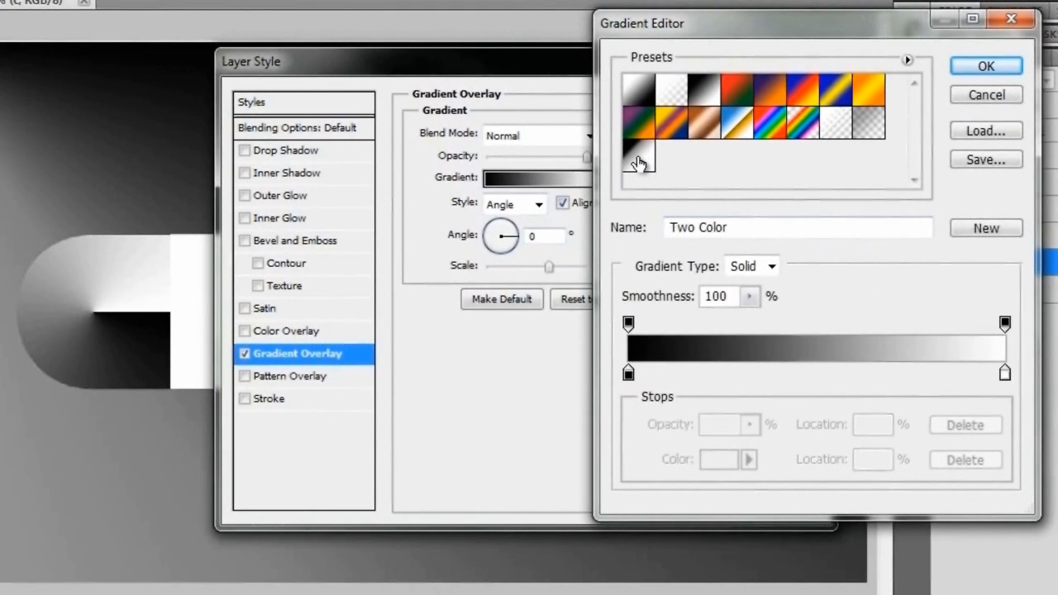
{"action": "left_click", "coordinate": [638, 162]}
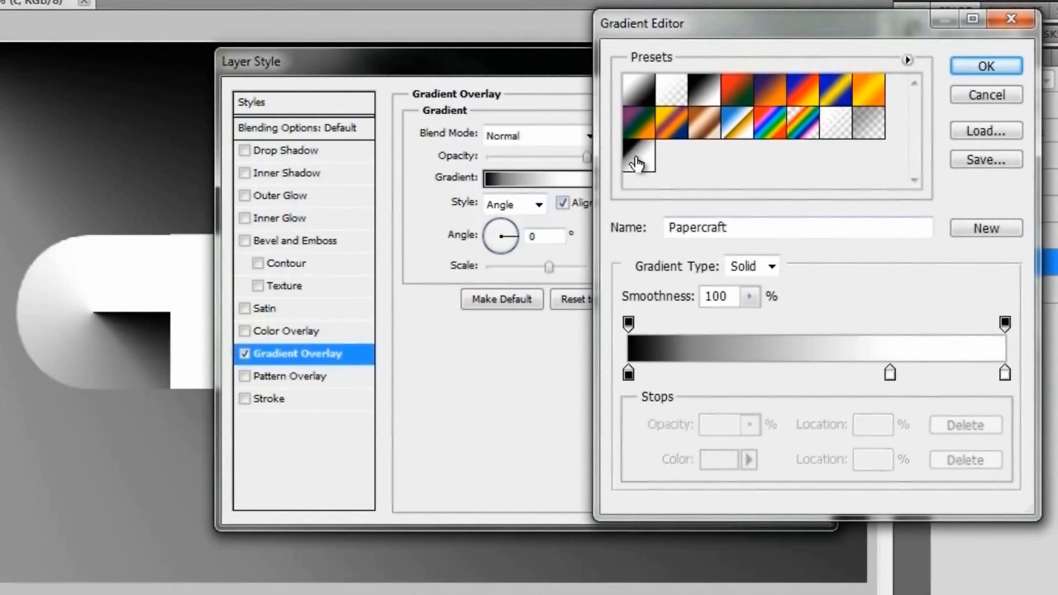
{"action": "left_click", "coordinate": [987, 70]}
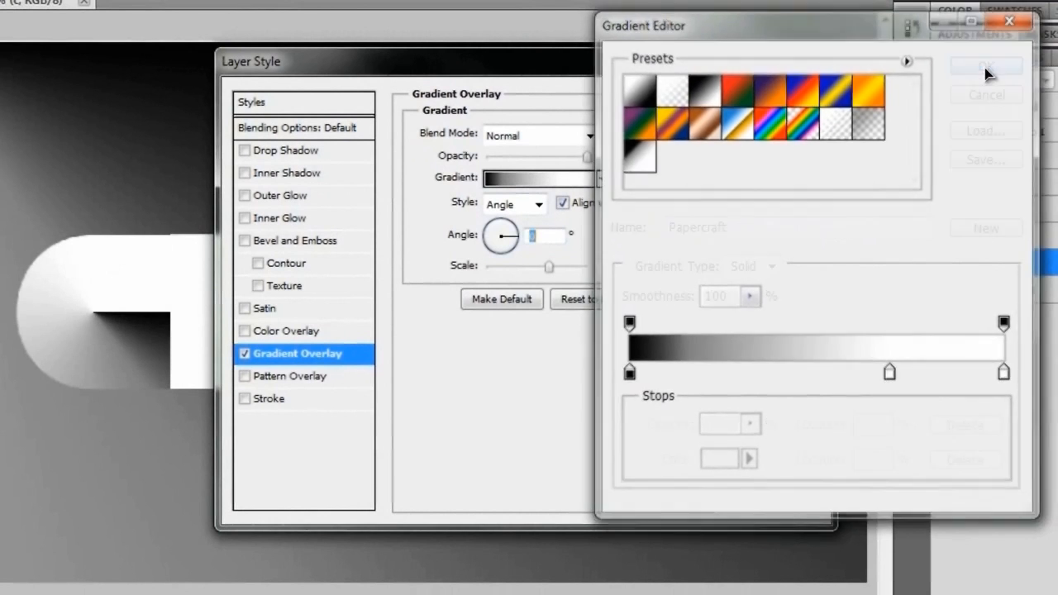
Step: Add a drop shadow to the letter C with 0 px distance, 18% spread and 21 px size, and apply the layer style
{"action": "left_click_drag", "start_coordinate": [349, 74], "coordinate": [511, 97]}
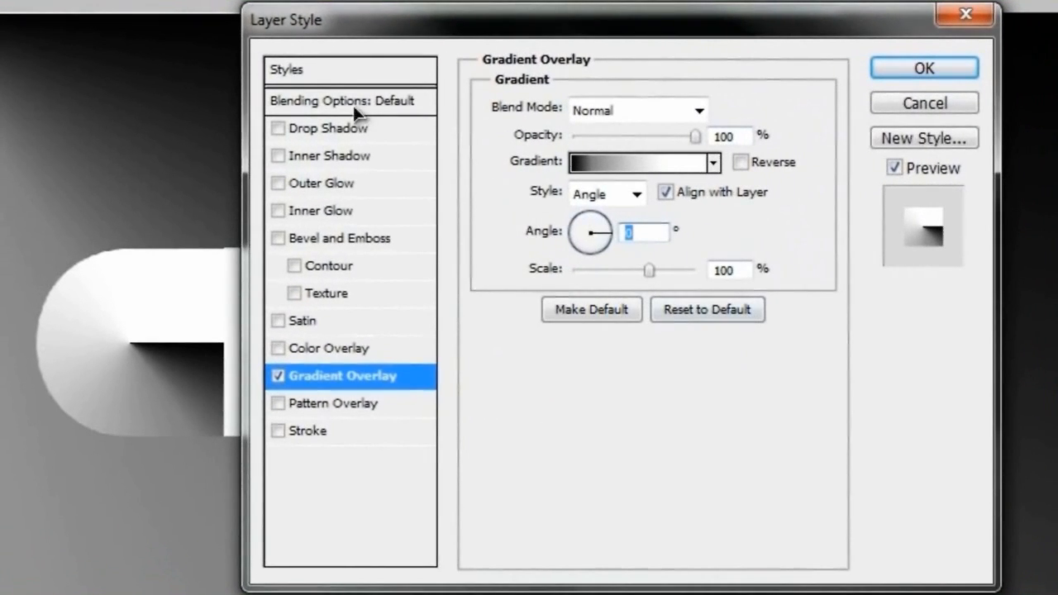
{"action": "left_click", "coordinate": [341, 127]}
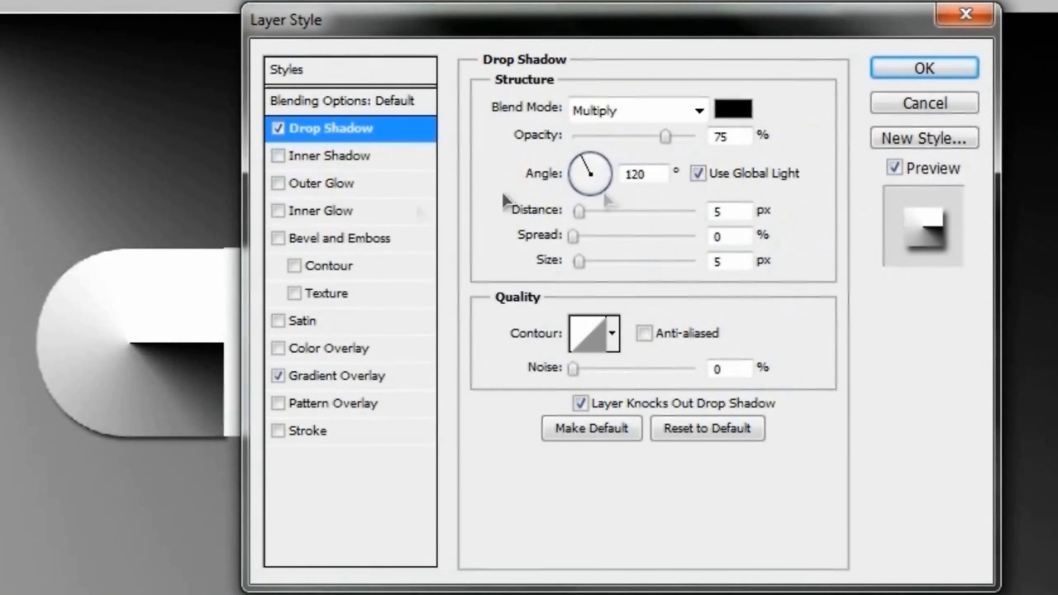
{"action": "left_click_drag", "start_coordinate": [577, 212], "coordinate": [573, 212]}
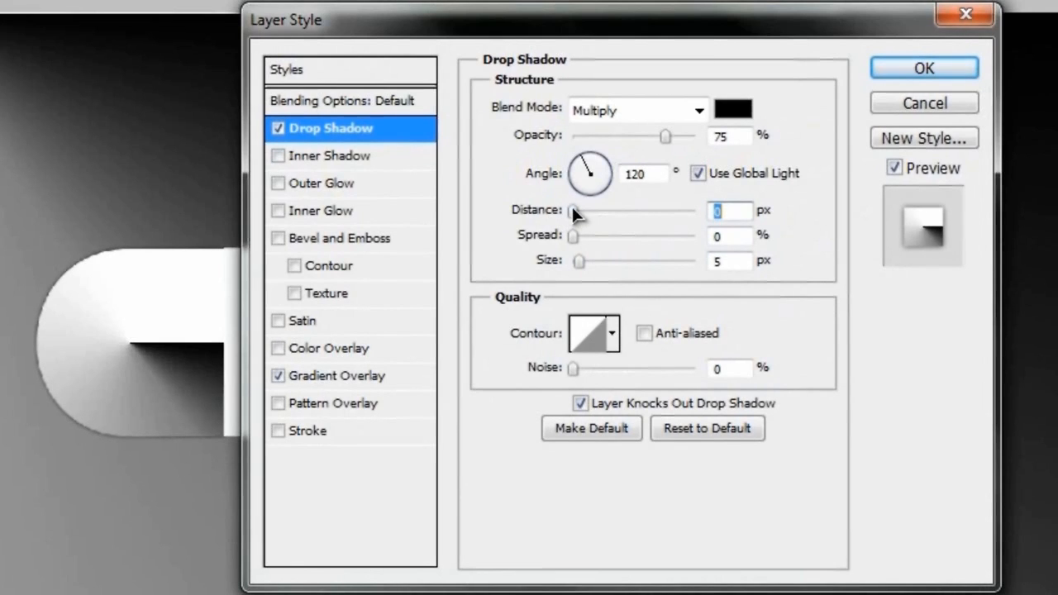
{"action": "key", "text": "Tab"}
{"action": "type", "text": "18"}
{"action": "key", "text": "Tab"}
{"action": "type", "text": "21"}
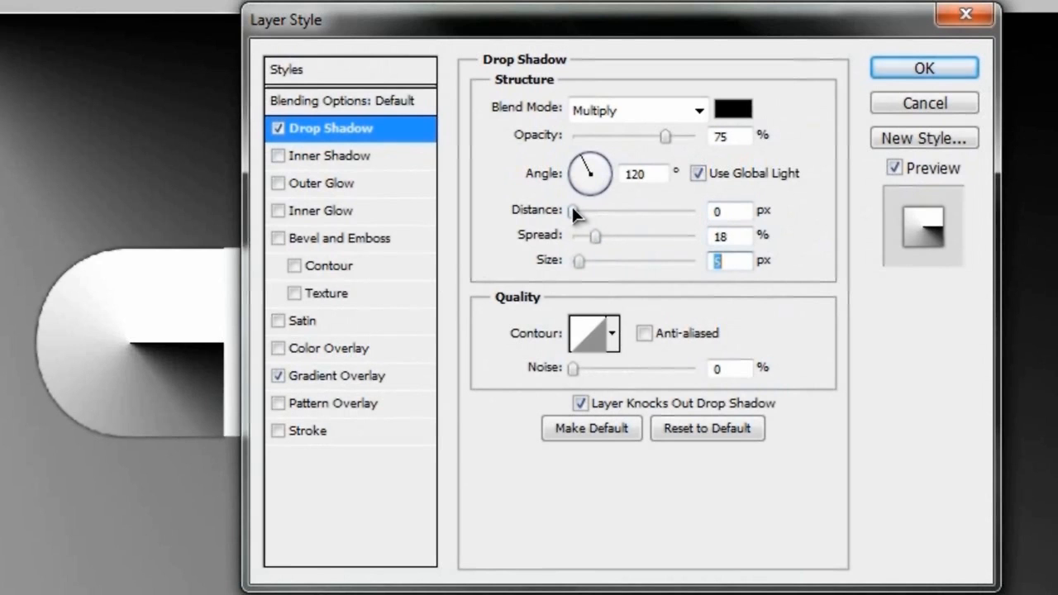
{"action": "left_click", "coordinate": [925, 68]}
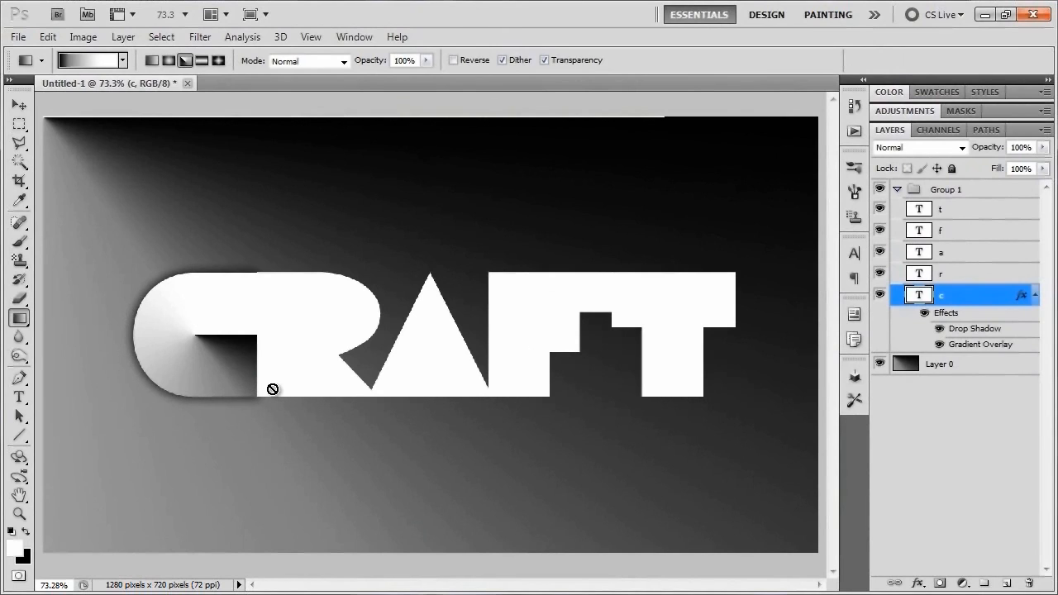
Step: Copy the letter C's layer effects to the R, A, F and T layers
{"action": "left_click", "coordinate": [18, 105]}
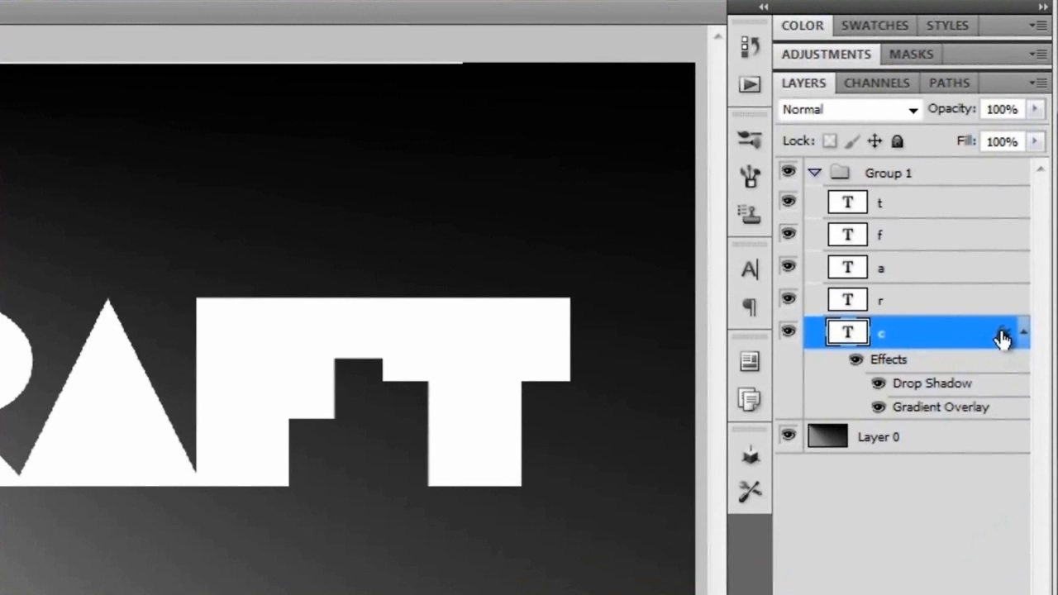
{"action": "left_click_drag", "start_coordinate": [1001, 339], "coordinate": [1007, 304]}
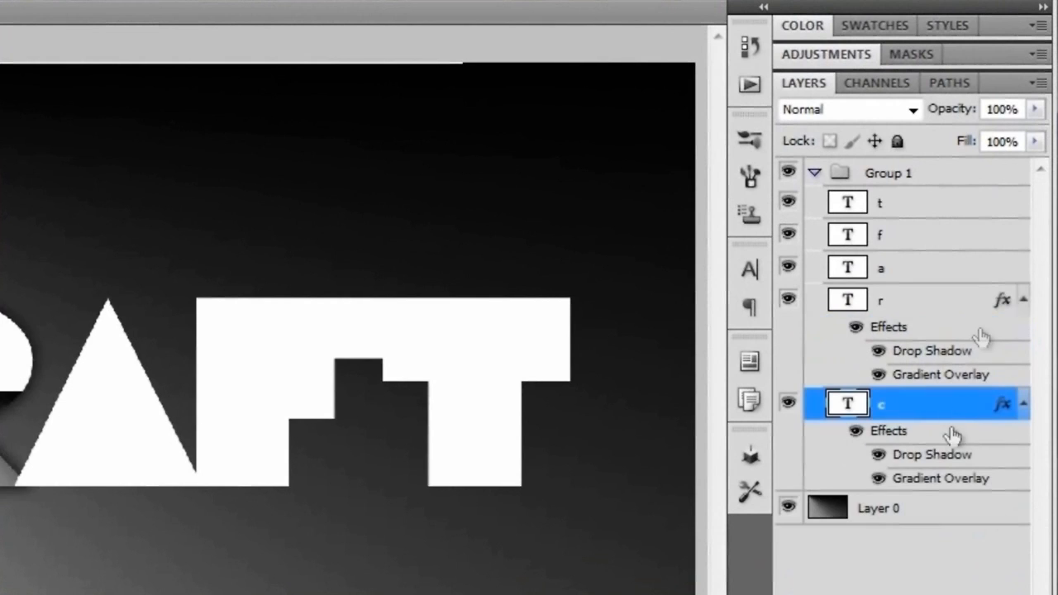
{"action": "left_click_drag", "start_coordinate": [1002, 301], "coordinate": [1008, 206]}
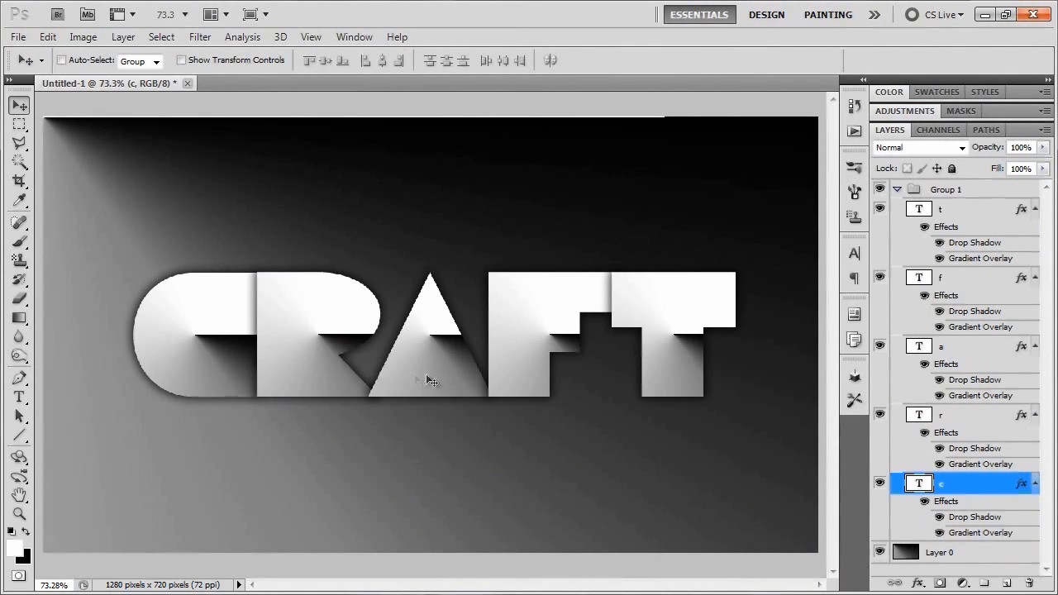
Step: Set the letter R's gradient overlay angle to -90° and copy its layer effects to the letter A
{"action": "double_click", "coordinate": [1000, 465]}
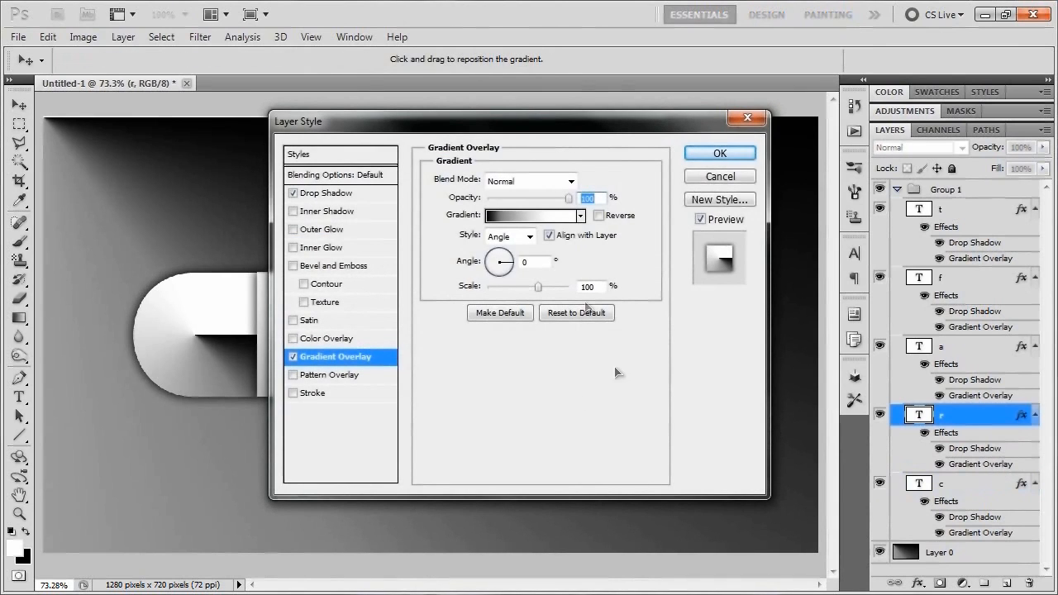
{"action": "left_click_drag", "start_coordinate": [512, 117], "coordinate": [647, 157]}
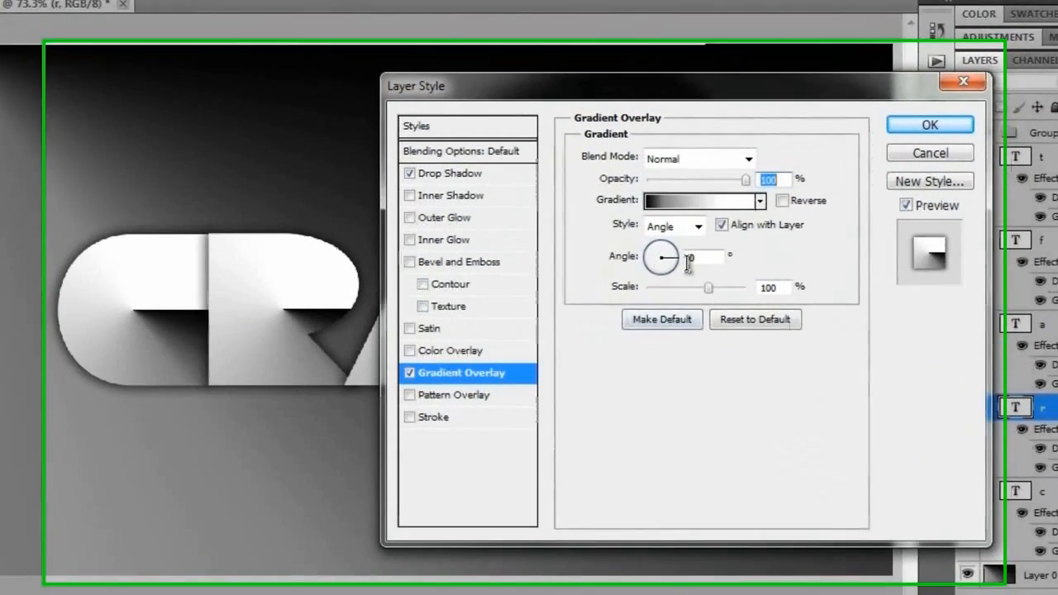
{"action": "left_click", "coordinate": [650, 292]}
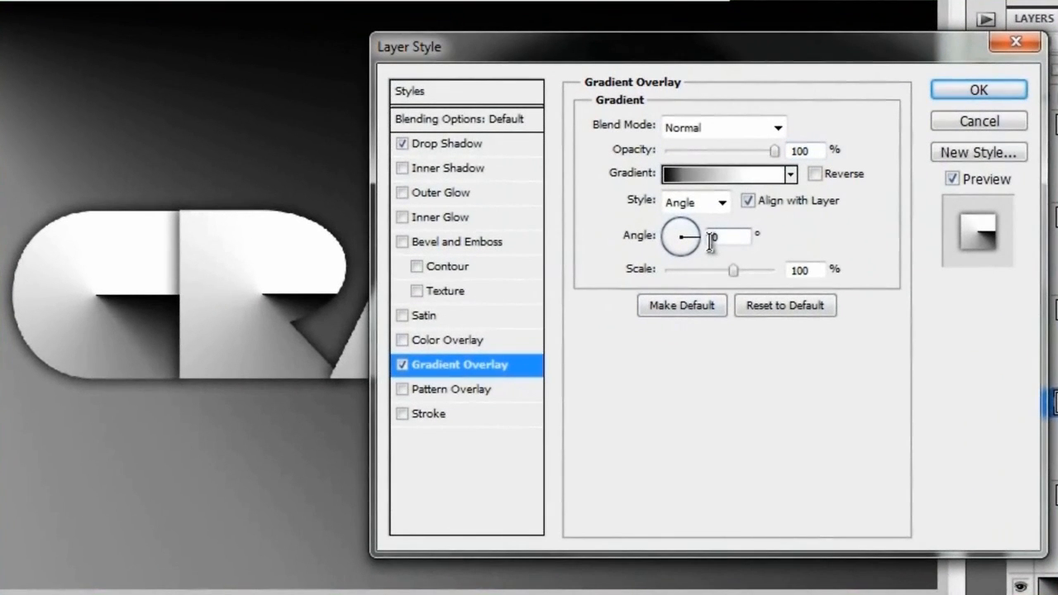
{"action": "type", "text": "-90"}
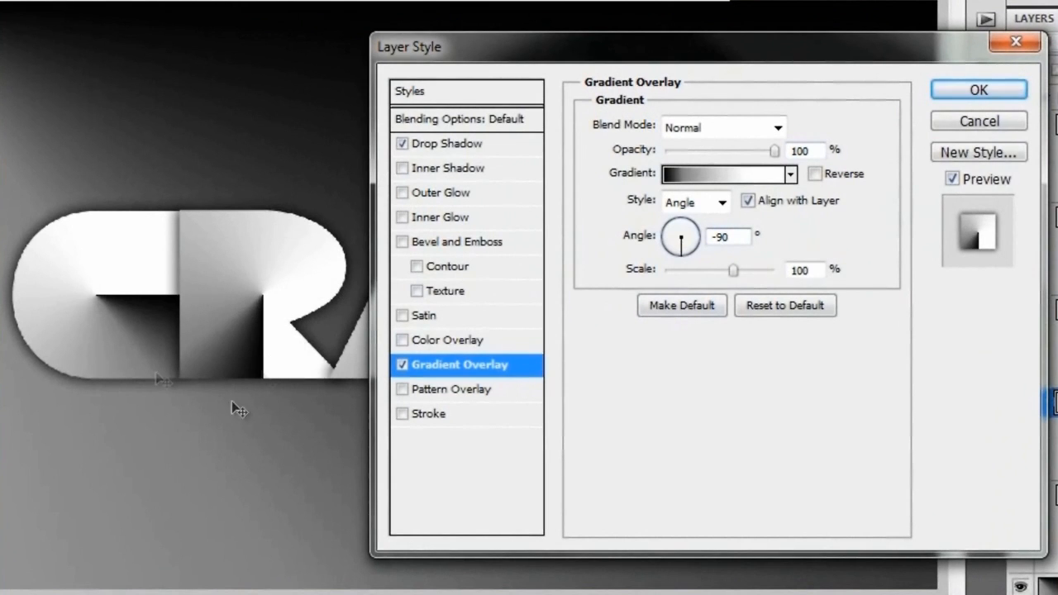
{"action": "left_click", "coordinate": [999, 97]}
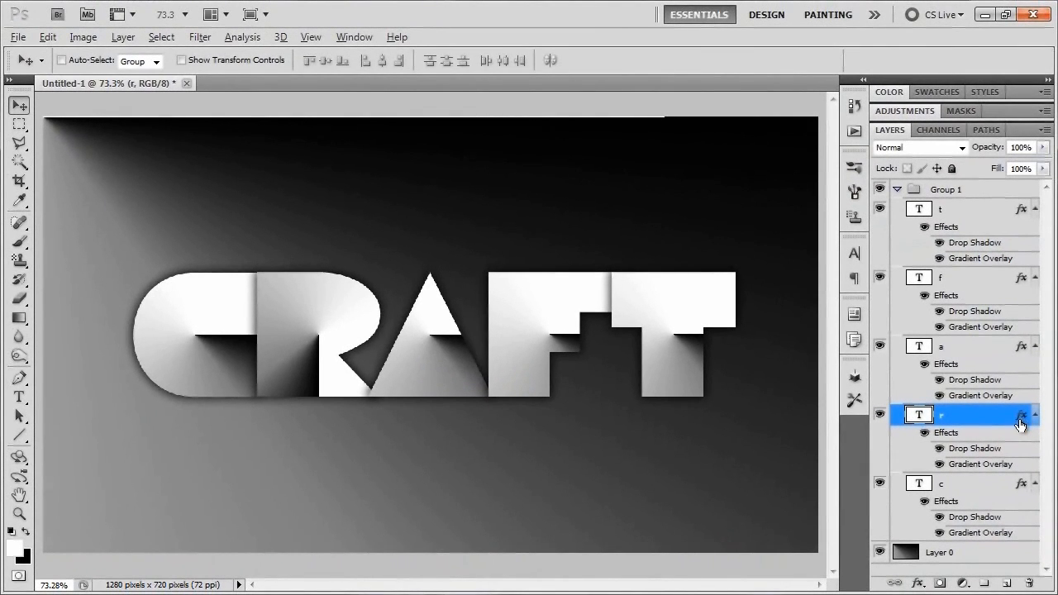
{"action": "left_click_drag", "start_coordinate": [1023, 419], "coordinate": [1021, 358]}
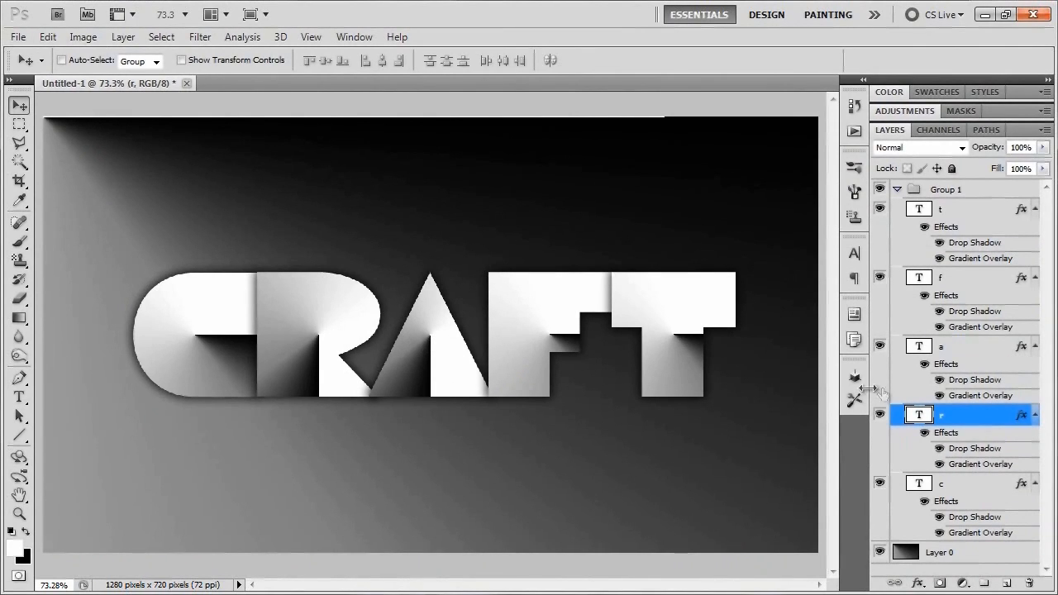
Step: Reposition the letter F's gradient overlay so its hard edge follows the underside of the F's upper bar, and apply it
{"action": "double_click", "coordinate": [992, 328]}
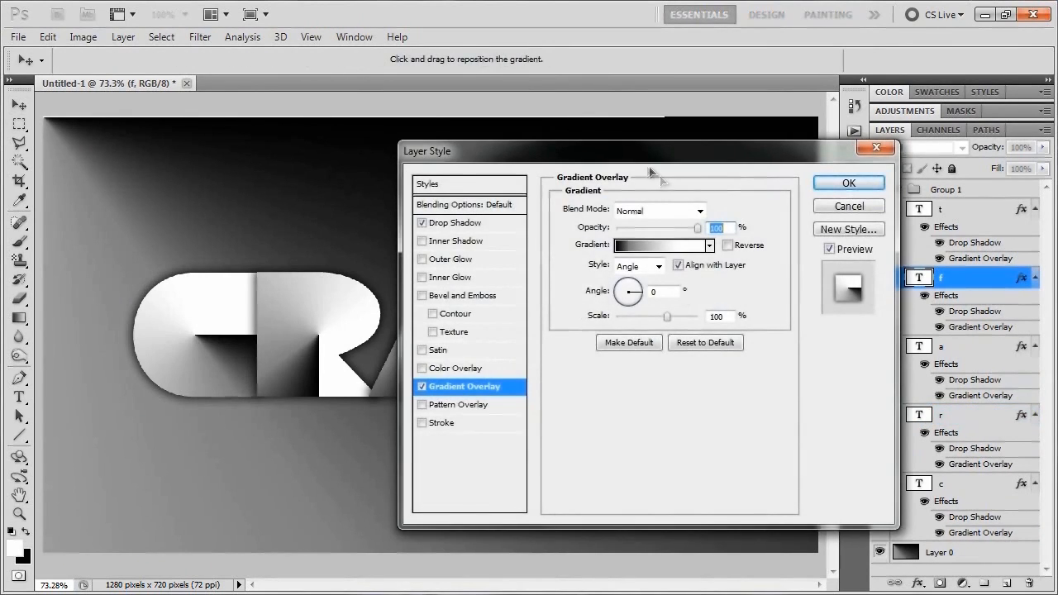
{"action": "key", "text": "Return"}
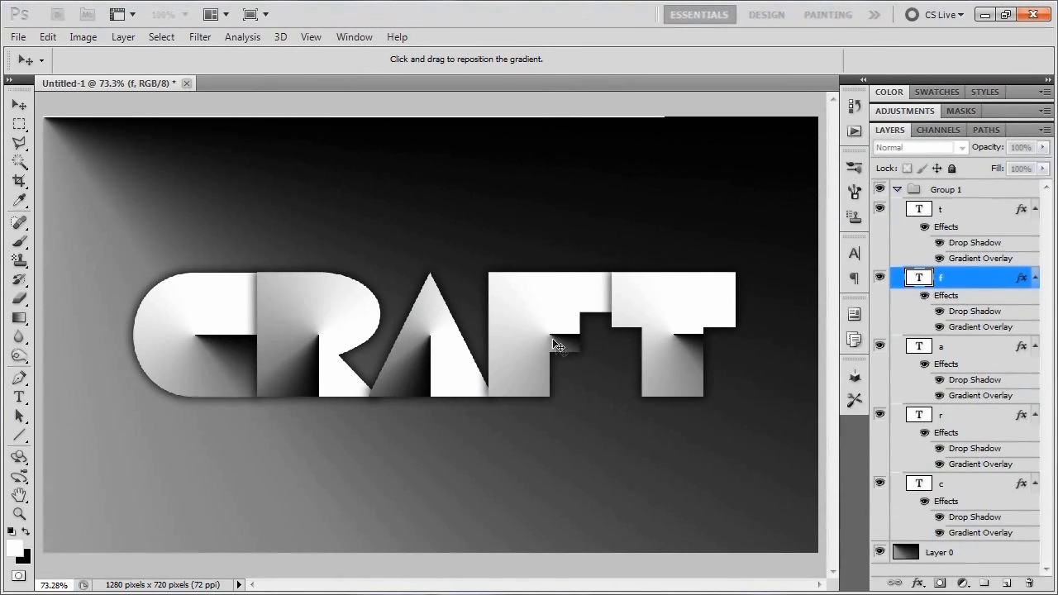
{"action": "left_click_drag", "start_coordinate": [578, 373], "coordinate": [567, 358]}
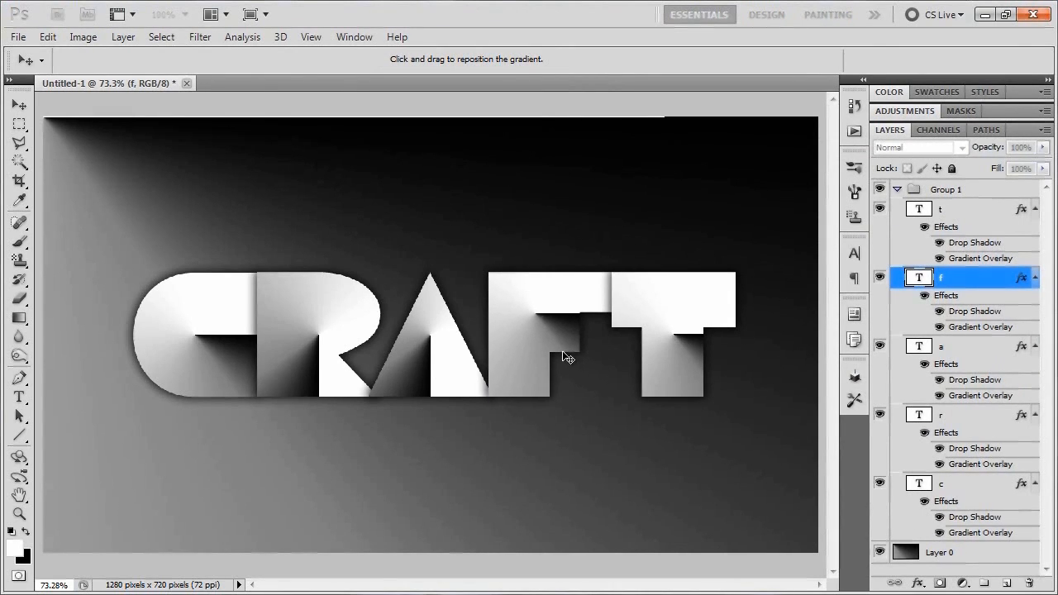
{"action": "left_click_drag", "start_coordinate": [567, 357], "coordinate": [567, 356]}
{"action": "left_click_drag", "start_coordinate": [516, 329], "coordinate": [581, 343]}
{"action": "left_click_drag", "start_coordinate": [1057, 166], "coordinate": [539, 137]}
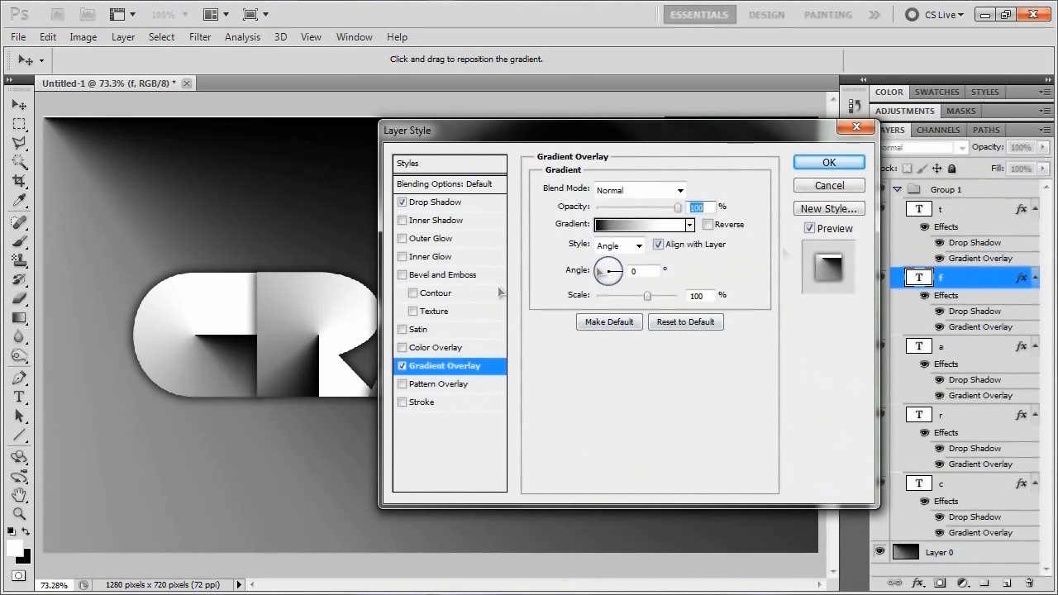
{"action": "left_click", "coordinate": [831, 163]}
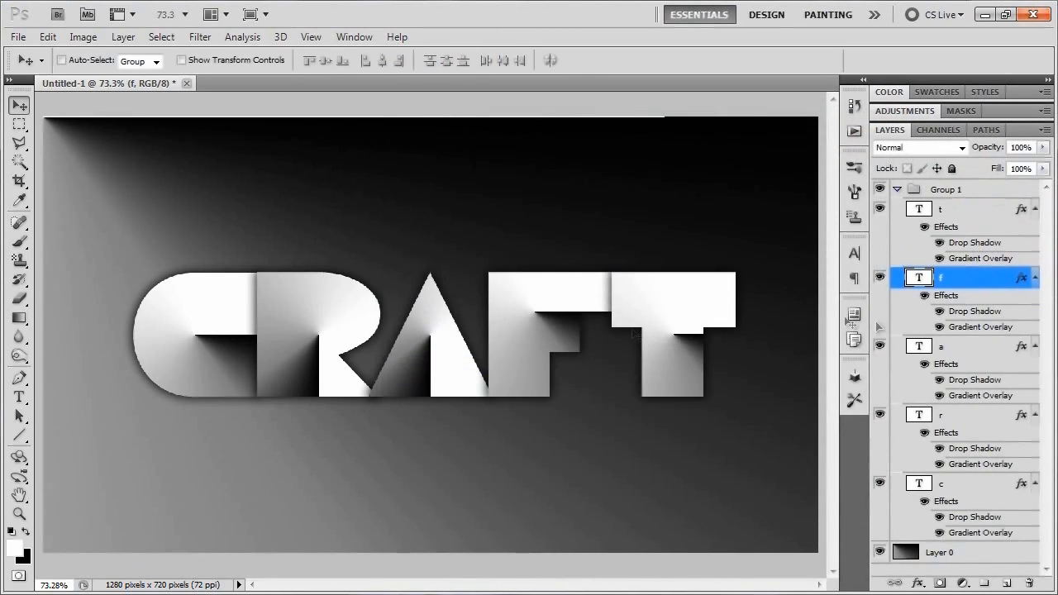
Step: Reposition the letter T's gradient overlay so its hard edge lines up with the underside of the crossbar, and apply it
{"action": "double_click", "coordinate": [979, 259]}
{"action": "left_click_drag", "start_coordinate": [489, 128], "coordinate": [1057, 149]}
{"action": "mouse_move", "coordinate": [719, 374]}
{"action": "left_mouse_down"}
{"action": "mouse_move", "coordinate": [662, 381]}
{"action": "mouse_move", "coordinate": [686, 395]}
{"action": "left_mouse_up"}
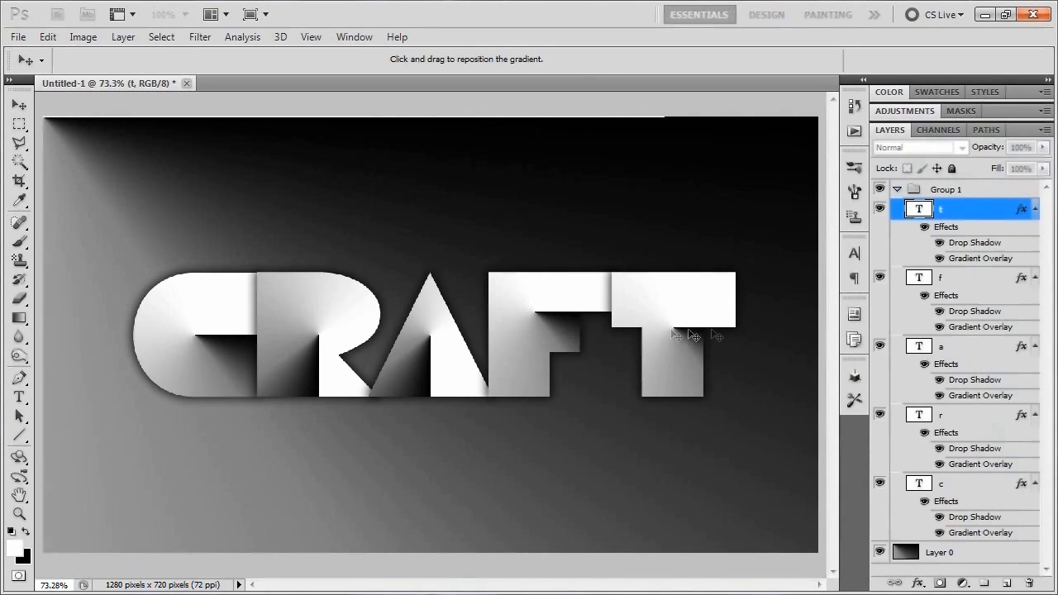
{"action": "left_click_drag", "start_coordinate": [1057, 140], "coordinate": [562, 139]}
{"action": "left_click", "coordinate": [746, 173]}
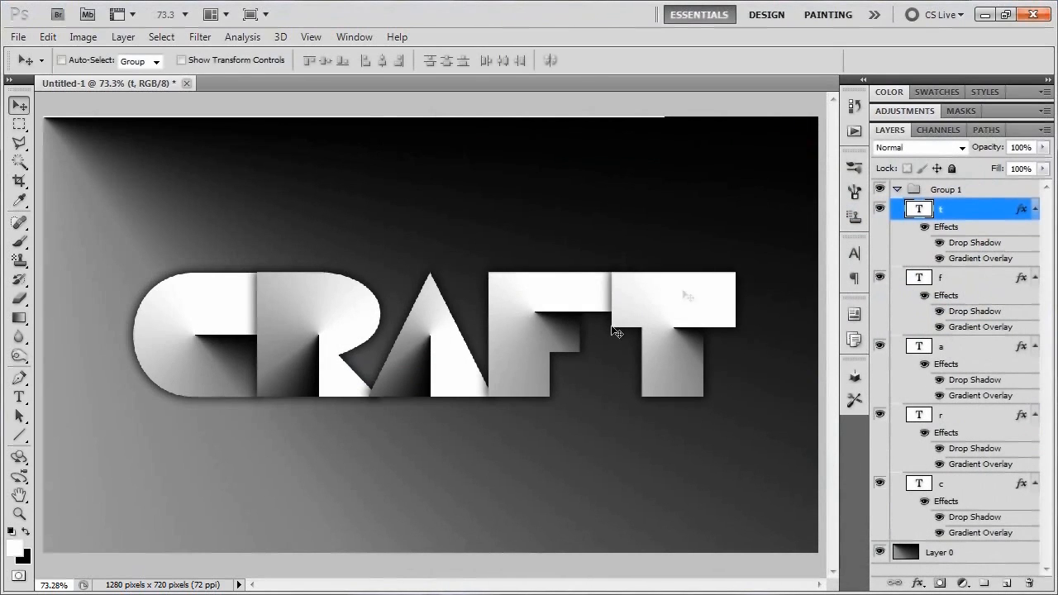
Step: Collapse the effects lists of all five letter layers
{"action": "left_click", "coordinate": [1035, 209]}
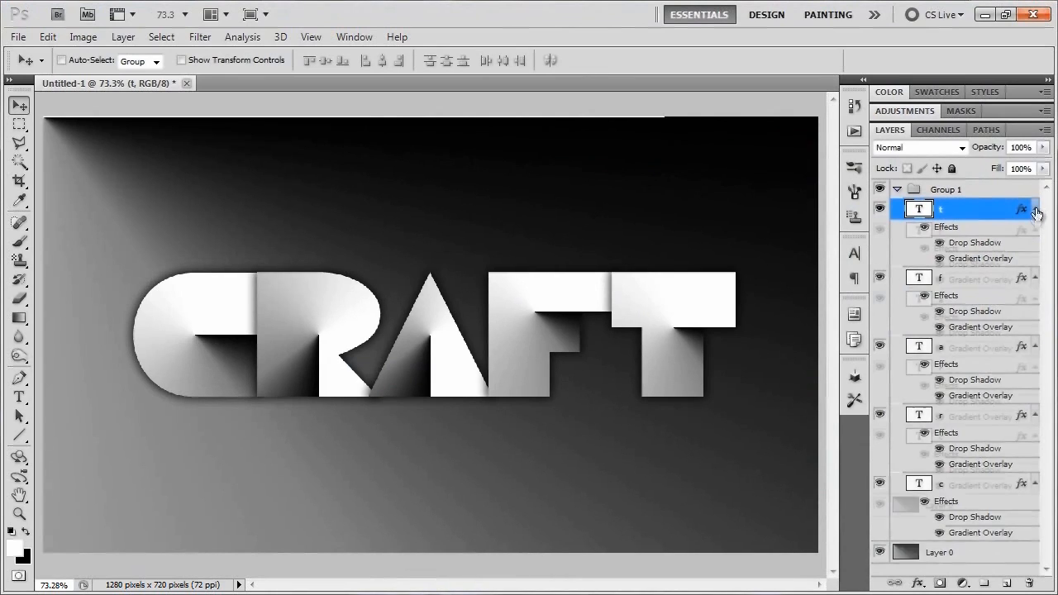
{"action": "left_click", "coordinate": [1034, 230]}
{"action": "left_click", "coordinate": [1034, 252]}
{"action": "left_click", "coordinate": [1034, 273]}
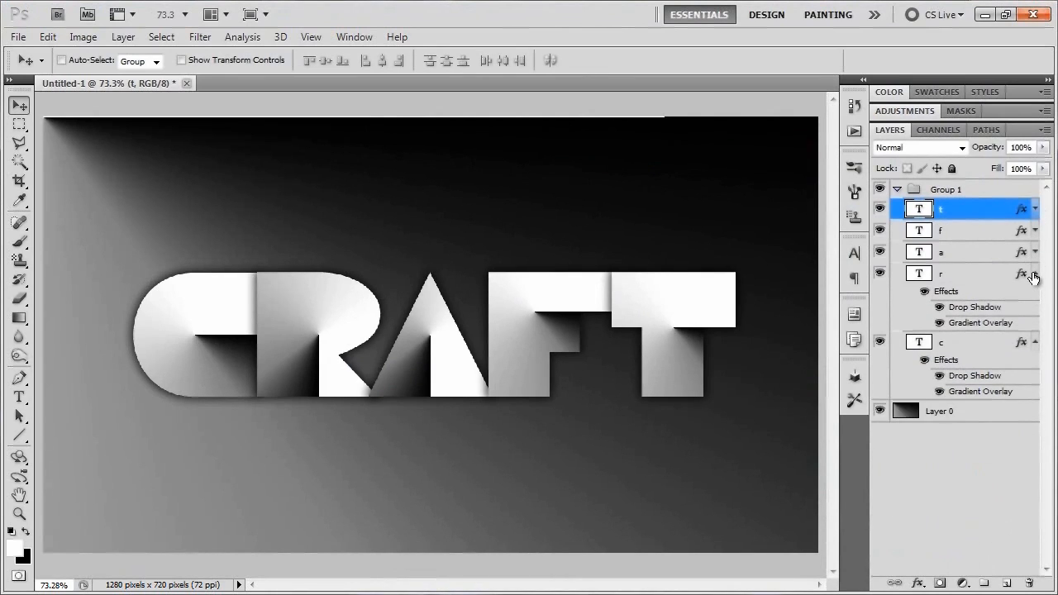
{"action": "left_click", "coordinate": [1035, 295]}
Step: Add a solid color fill layer in orange ffa200 above the letters in Group 1
{"action": "left_click", "coordinate": [946, 190]}
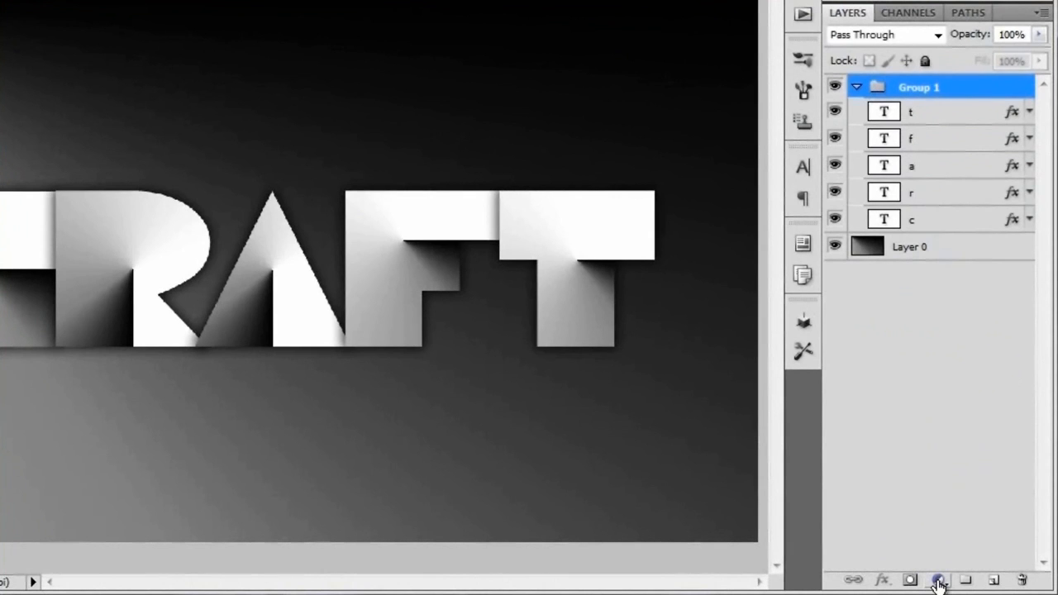
{"action": "left_click", "coordinate": [938, 582]}
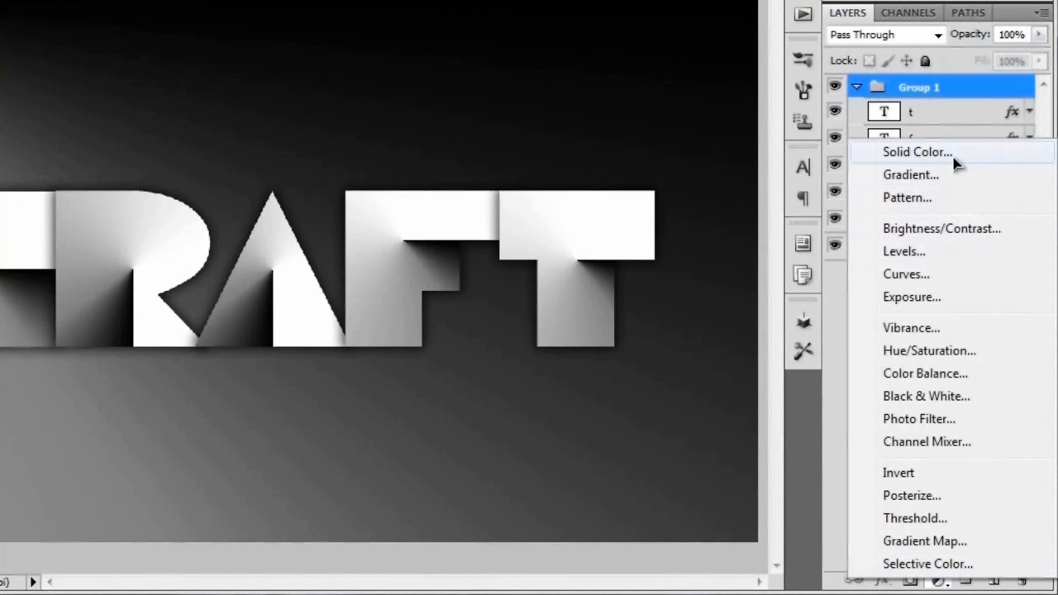
{"action": "left_click", "coordinate": [916, 155]}
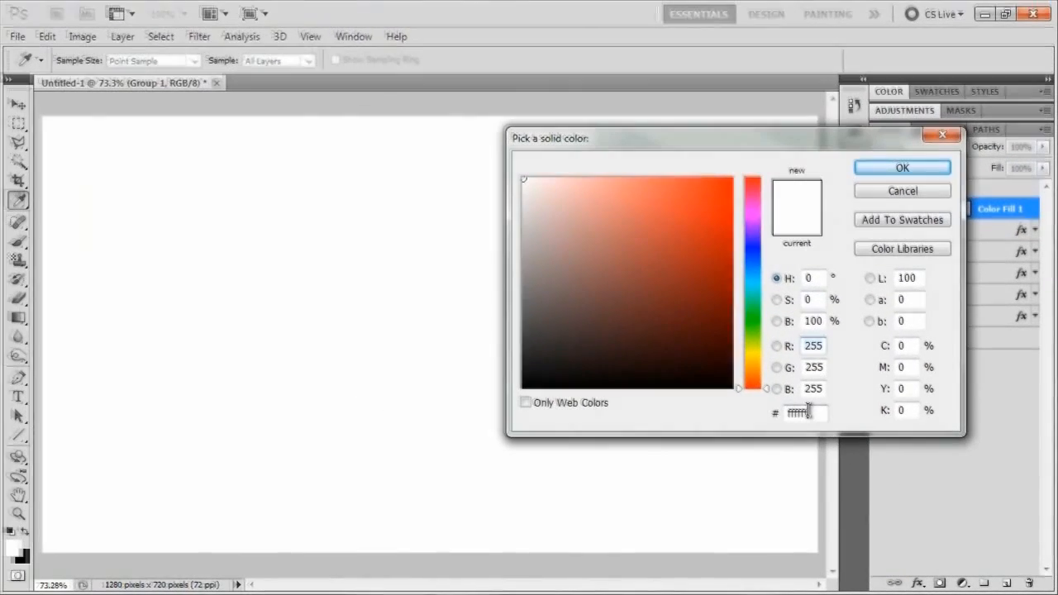
{"action": "left_click", "coordinate": [769, 385]}
{"action": "type", "text": "ffa"}
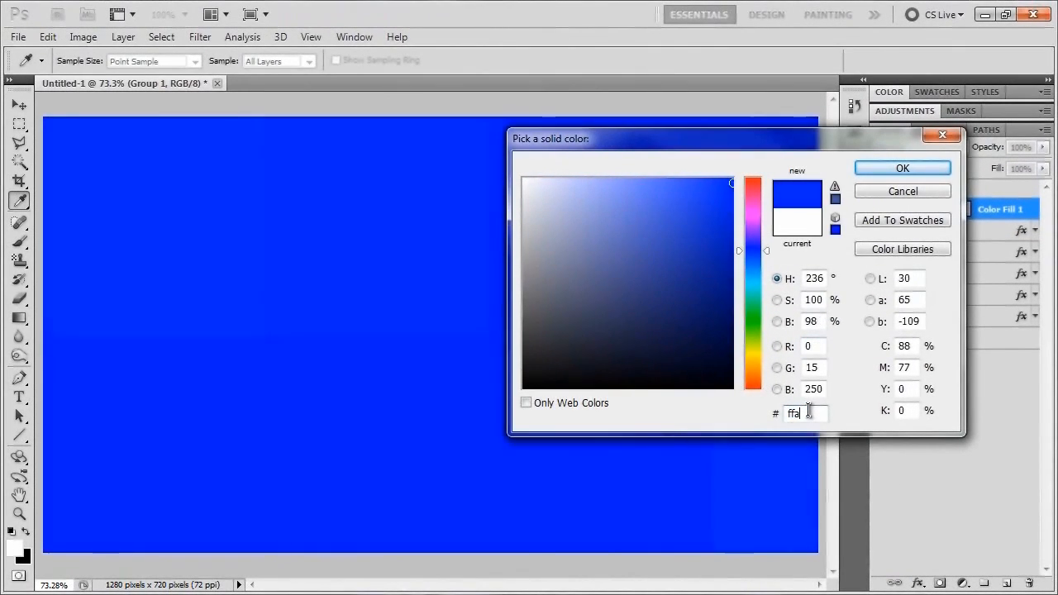
{"action": "type", "text": "200"}
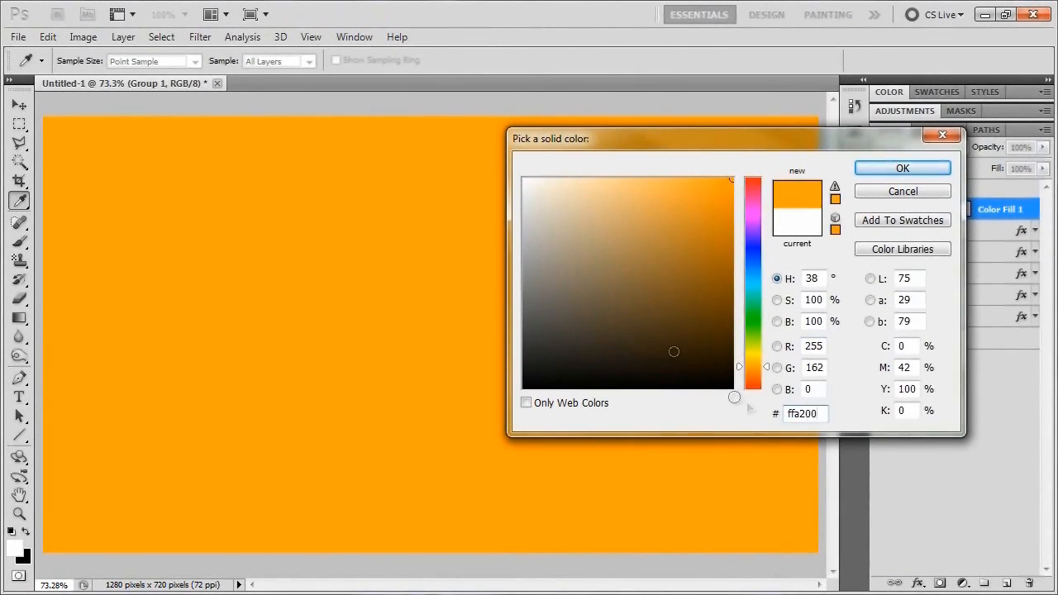
{"action": "left_click", "coordinate": [899, 170]}
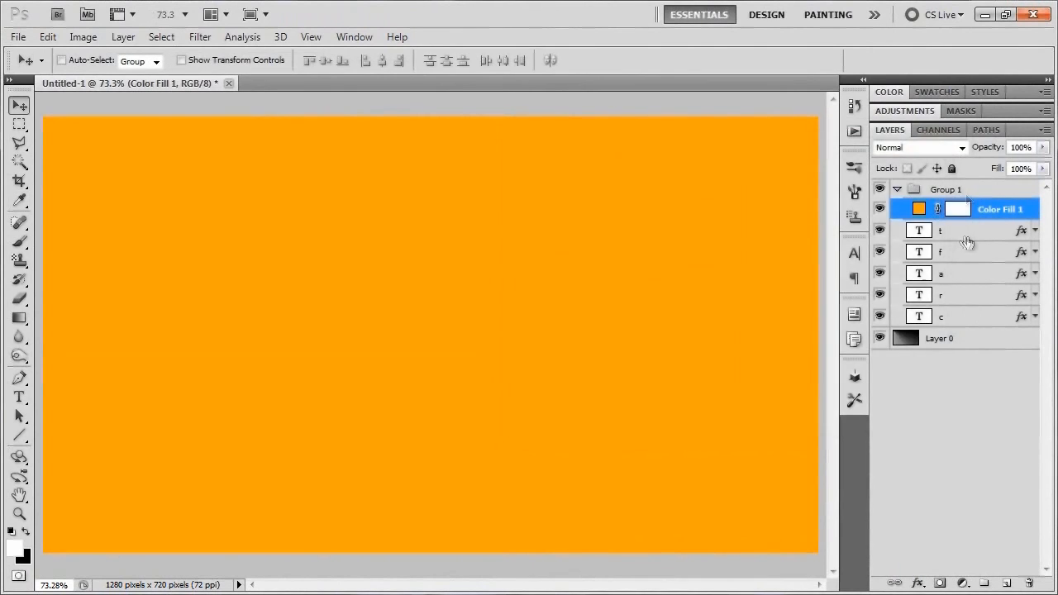
Step: Set the orange fill layer's blend mode to Soft Light and view the artwork full screen at 100%
{"action": "left_click", "coordinate": [918, 147]}
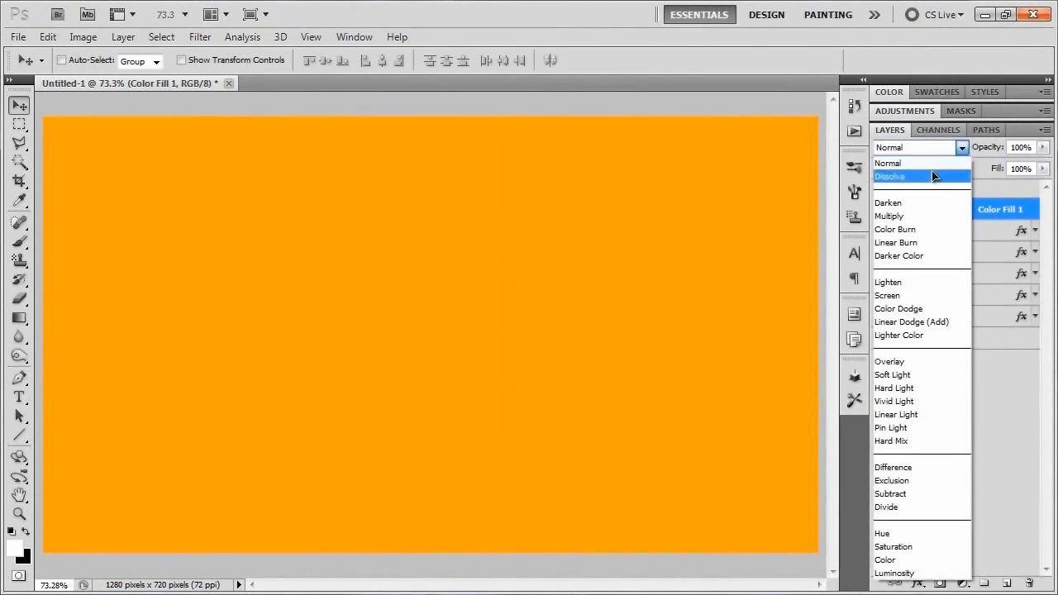
{"action": "left_click", "coordinate": [915, 374]}
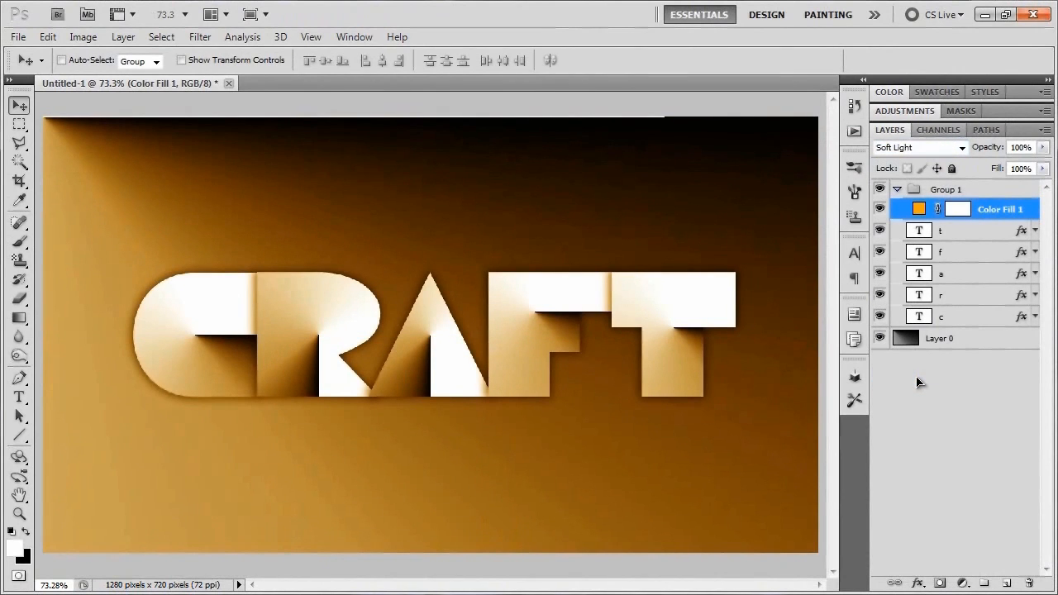
{"action": "key", "text": "f"}
{"action": "key", "text": "f"}
{"action": "key", "text": "ctrl+1"}
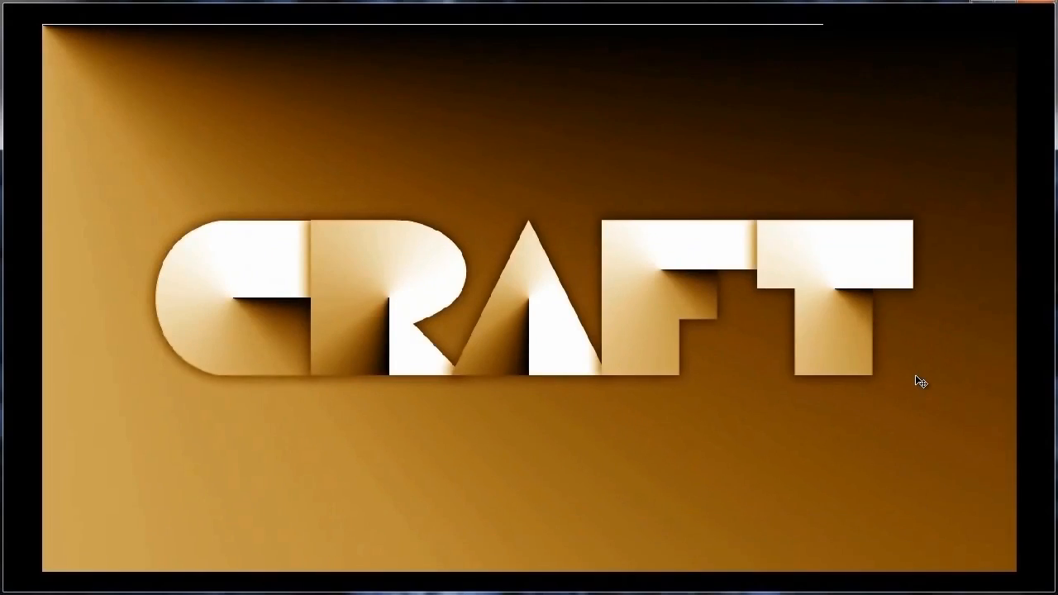